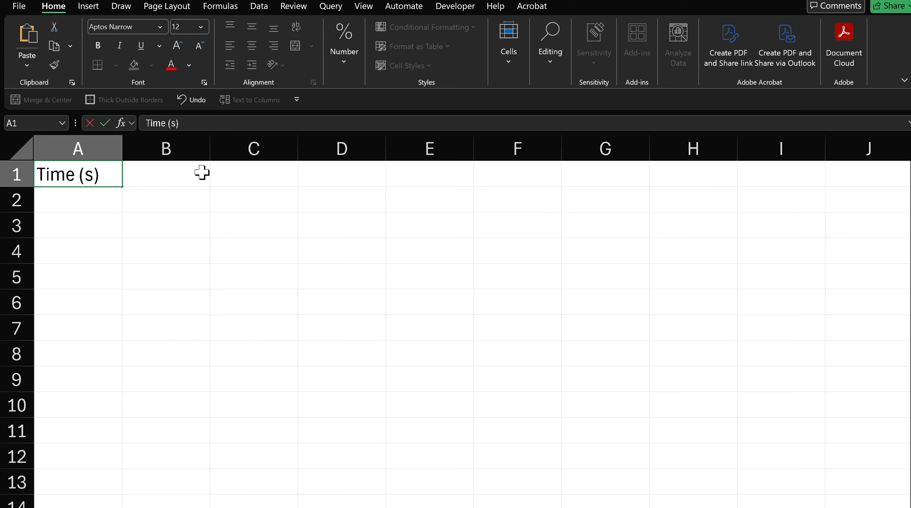
Step: Start the second column heading in B1 with the text "Temperature ("
click(183, 177)
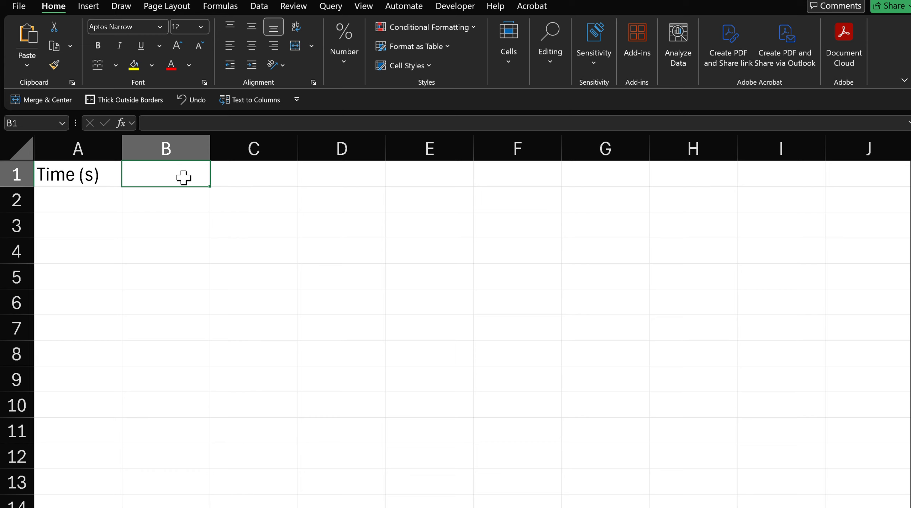
text(T)
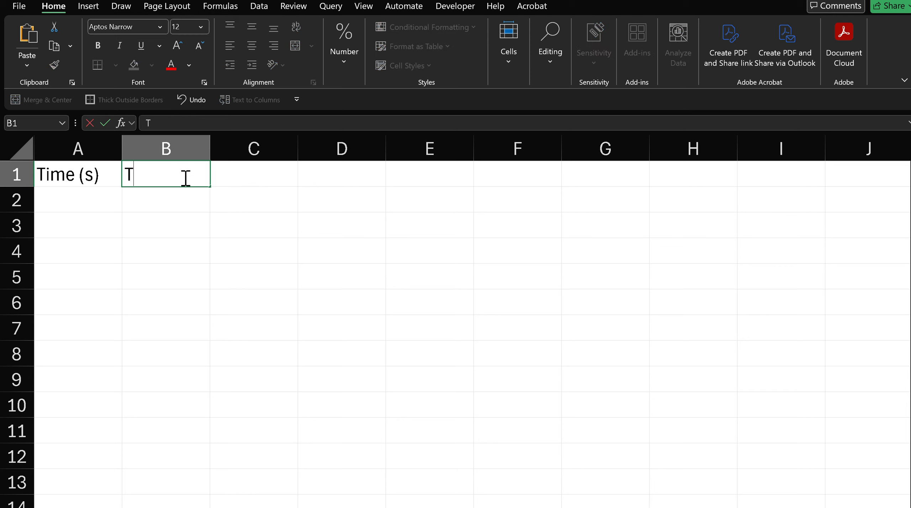
text(emperature ()
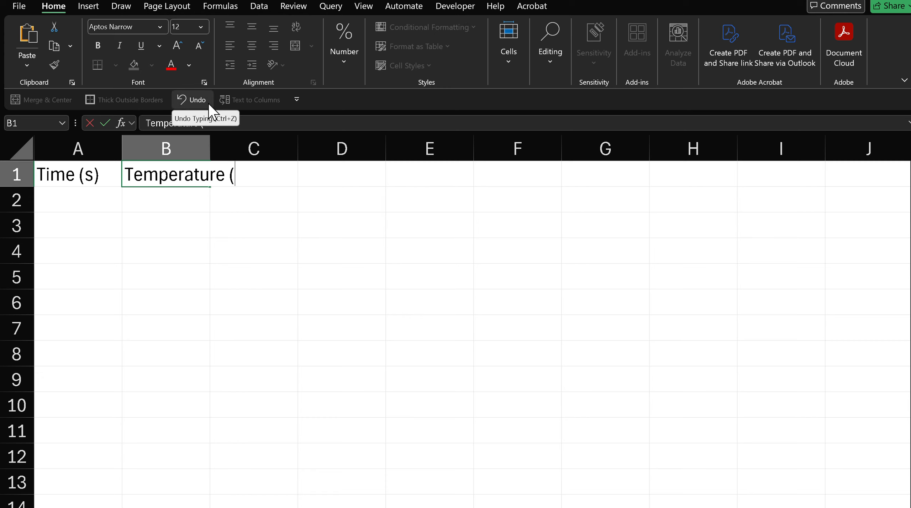
Step: Insert the Degree Sign symbol into the B1 heading and complete it as "Temperature (°C)"
click(87, 6)
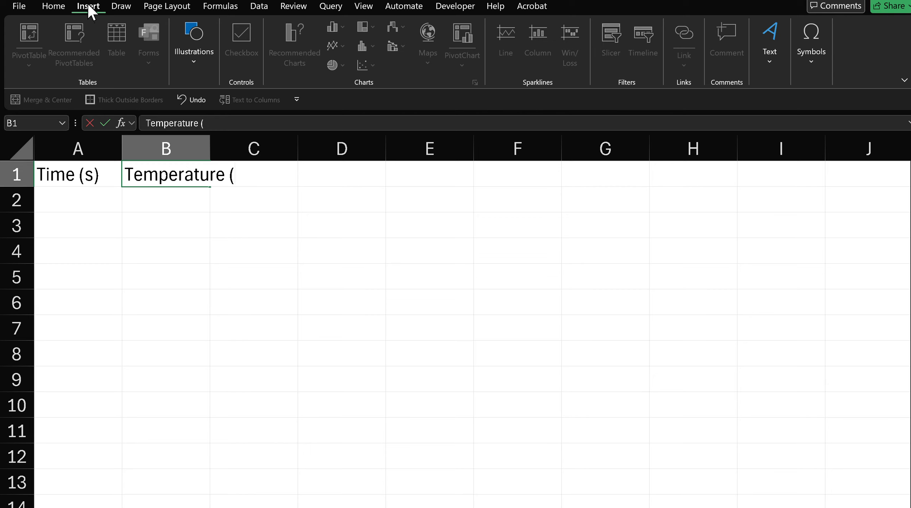
click(813, 66)
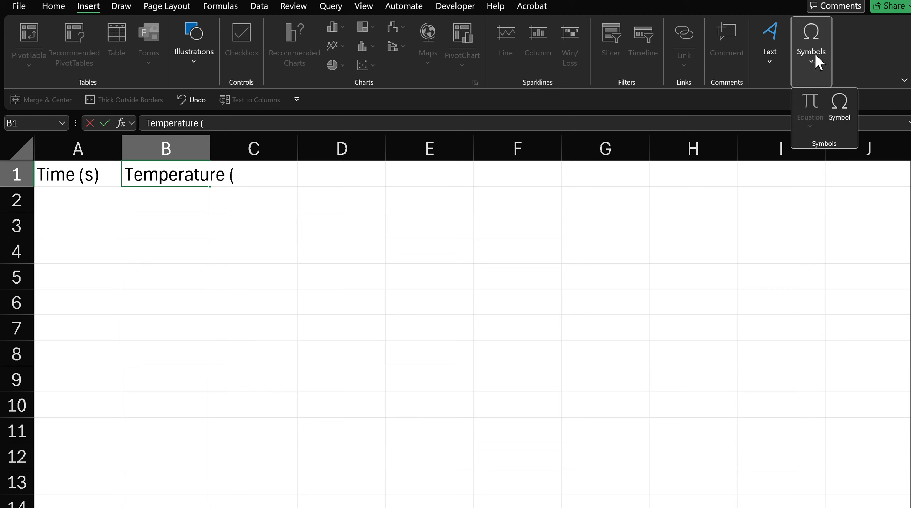
click(849, 118)
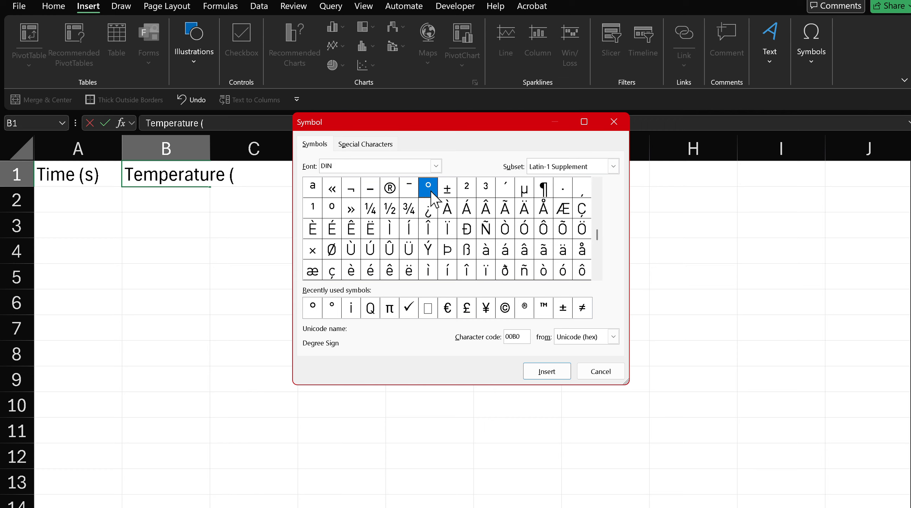
click(397, 190)
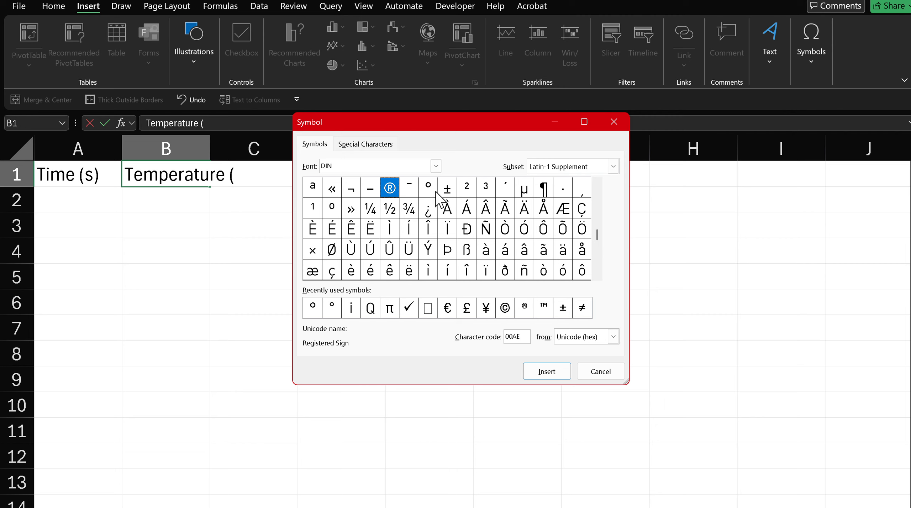
double_click(432, 195)
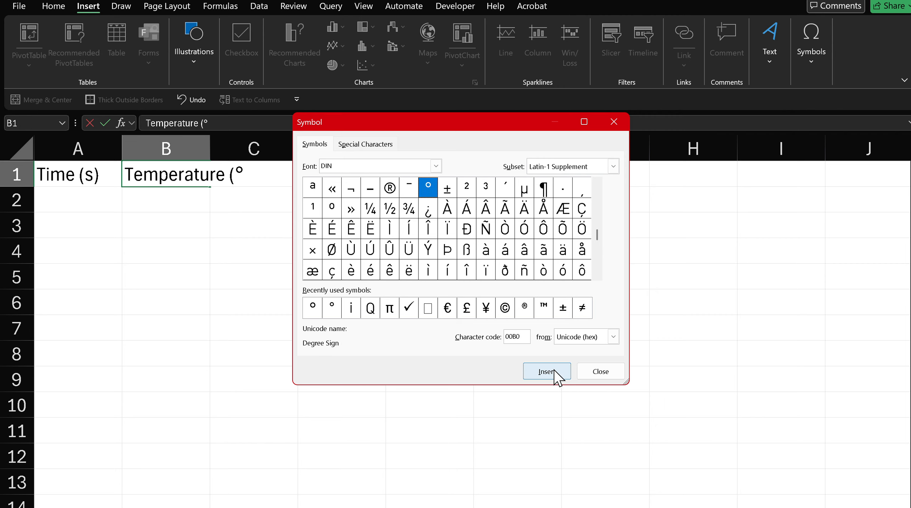
click(595, 373)
text(C))
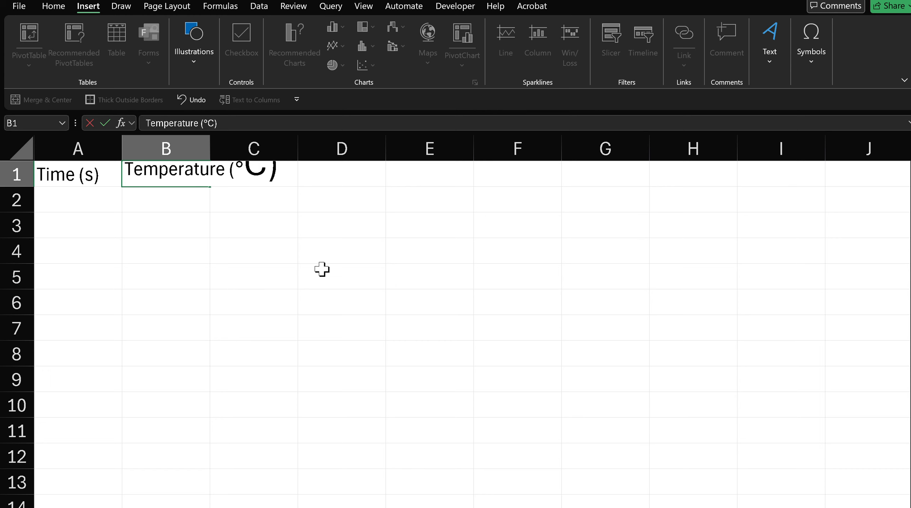
key(ctrl+Return)
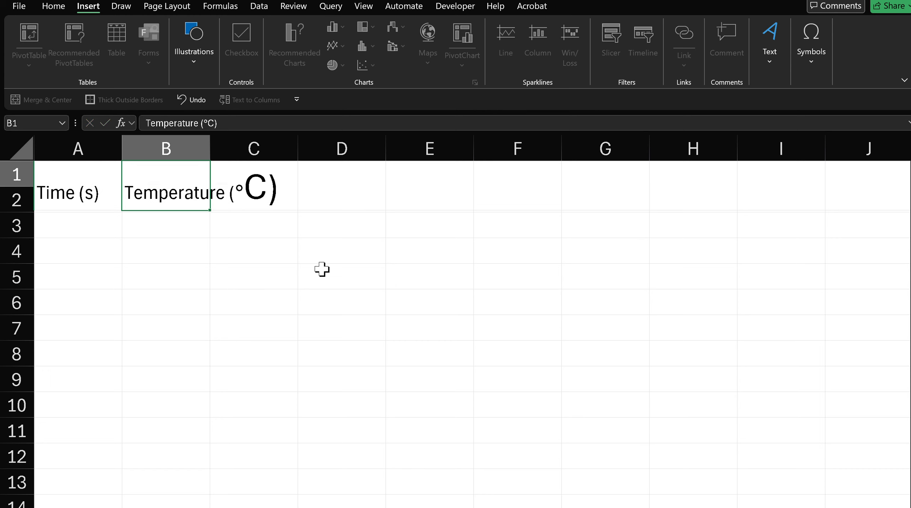
Step: Set both headings in A1:B1 to a uniform font size of 12
key(shift+Left)
click(289, 199)
click(156, 191)
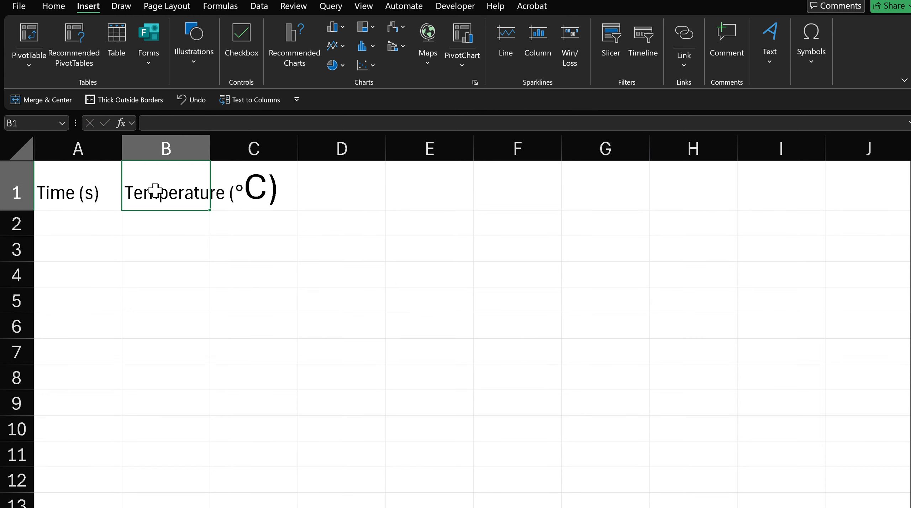
drag(157, 191, 89, 189)
click(54, 7)
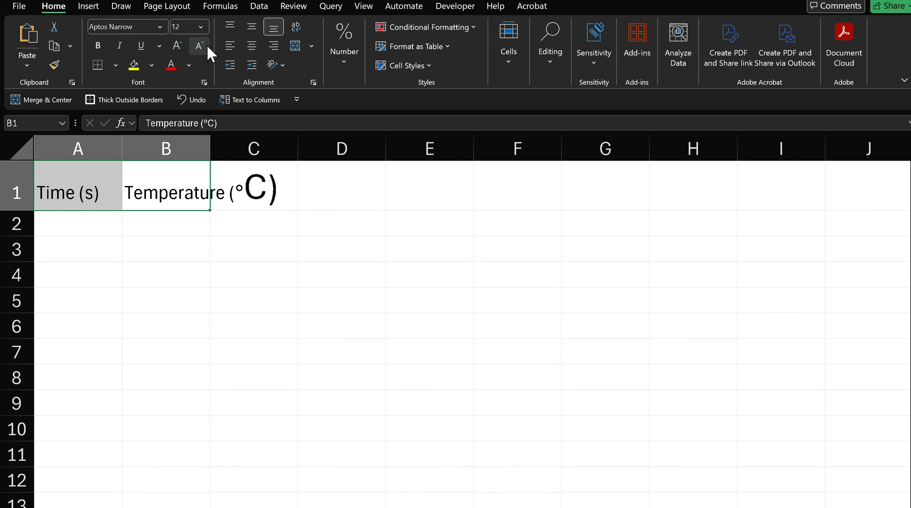
click(201, 27)
click(179, 105)
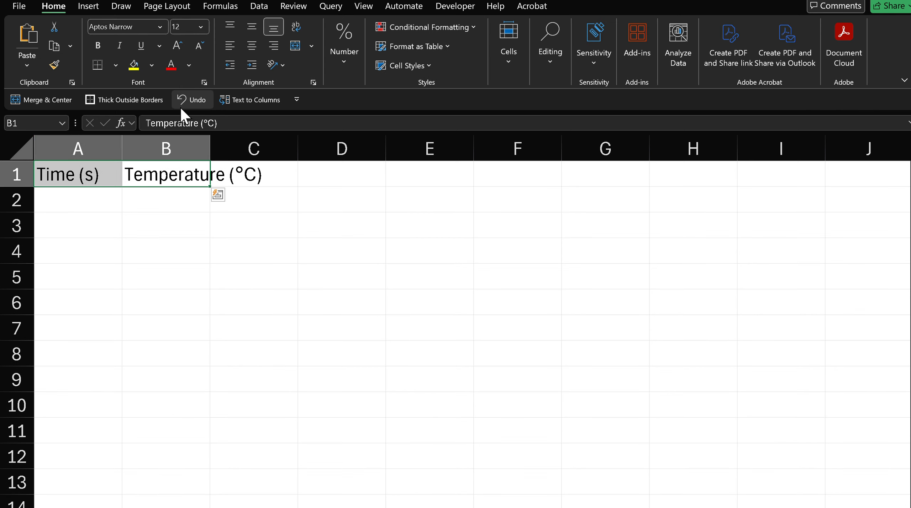
Step: Widen column B so the whole temperature heading fits inside it
click(284, 216)
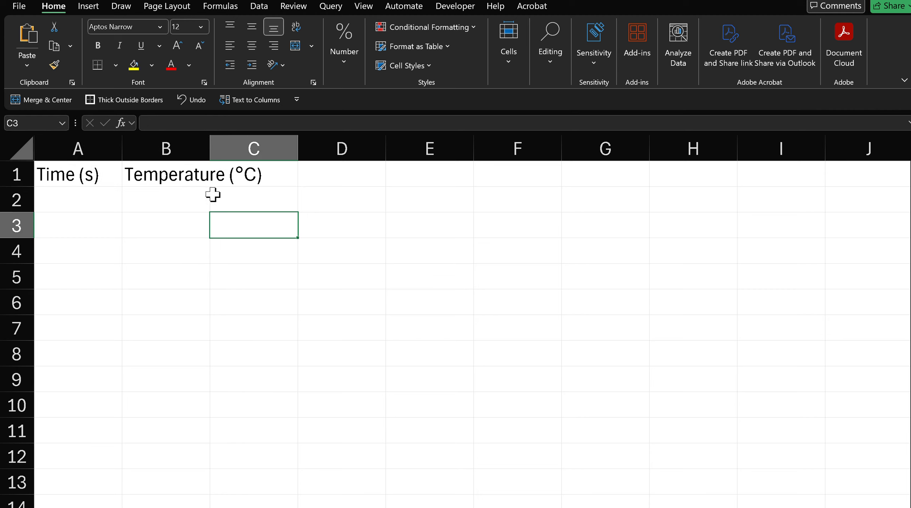
click(183, 174)
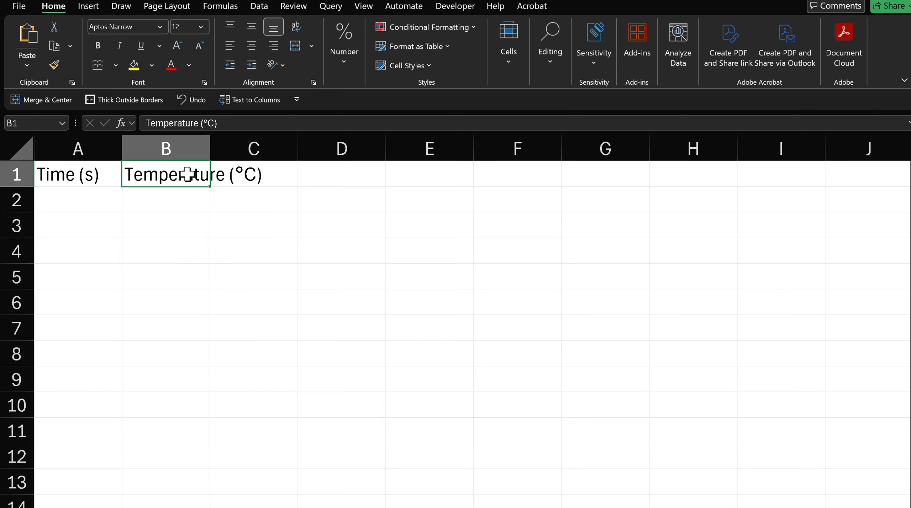
drag(210, 148, 275, 149)
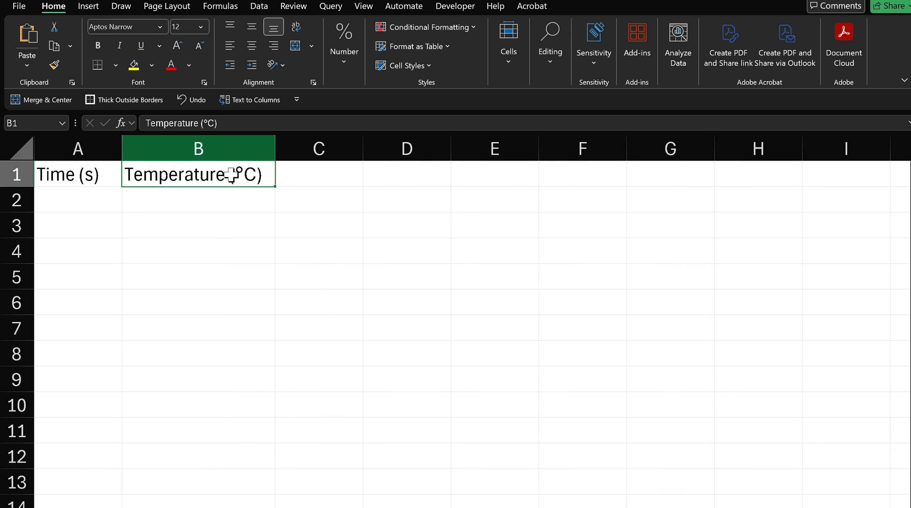
Step: Enter the first two time values under the Time heading: 0 in A2 and 15 in A3
click(83, 238)
click(73, 192)
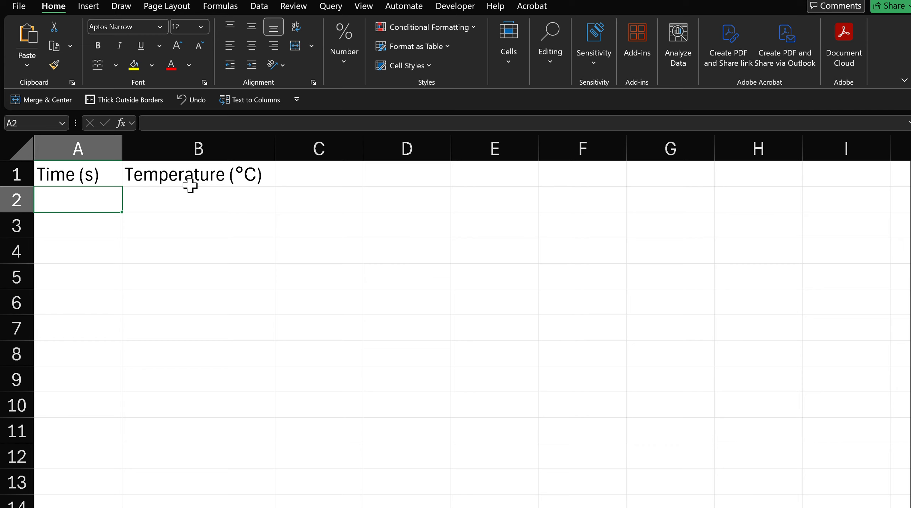
click(60, 175)
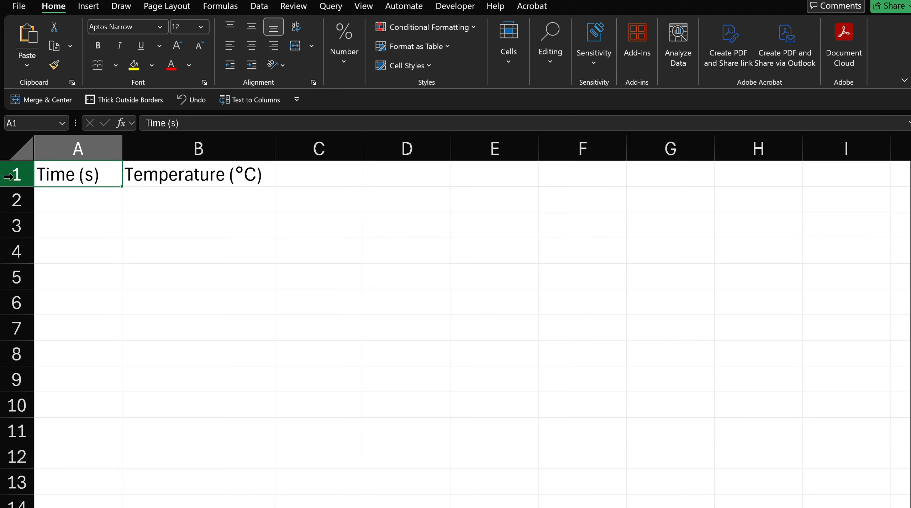
click(65, 201)
text(0)
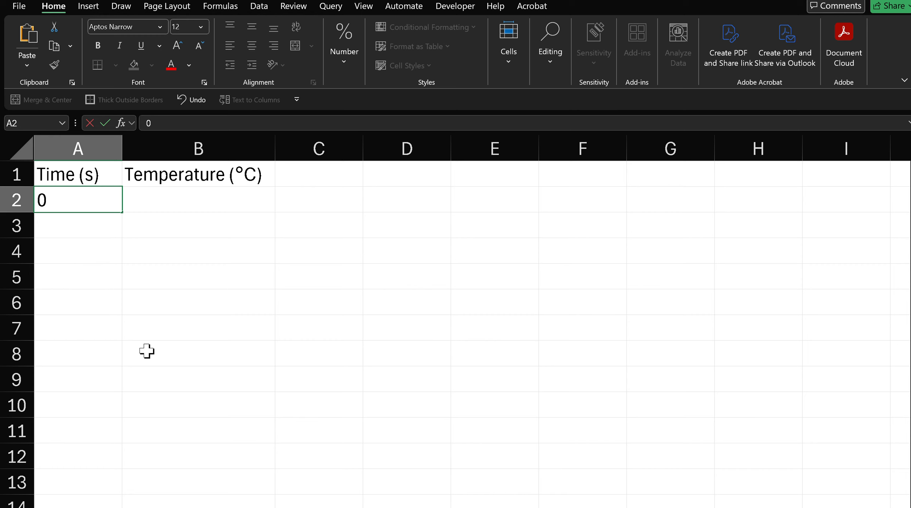
click(217, 284)
scroll(218, 285, up, 3)
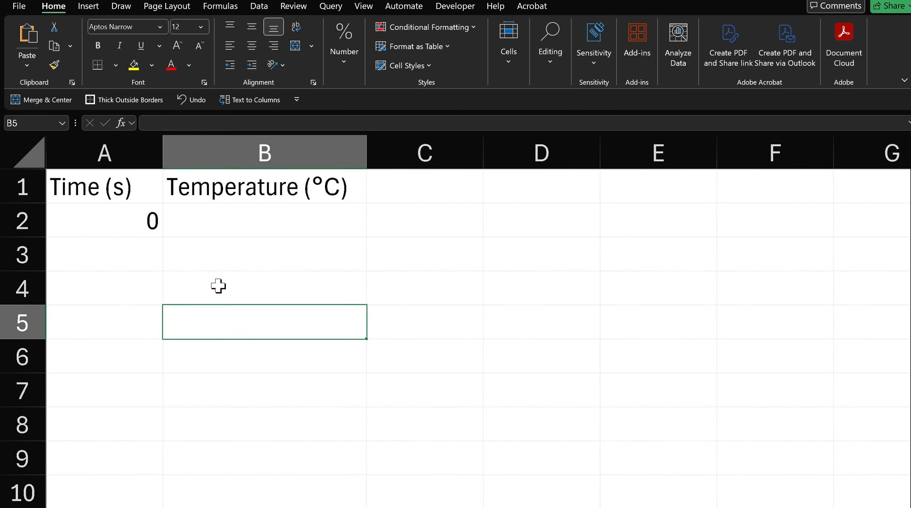
scroll(219, 286, up, 2)
click(126, 259)
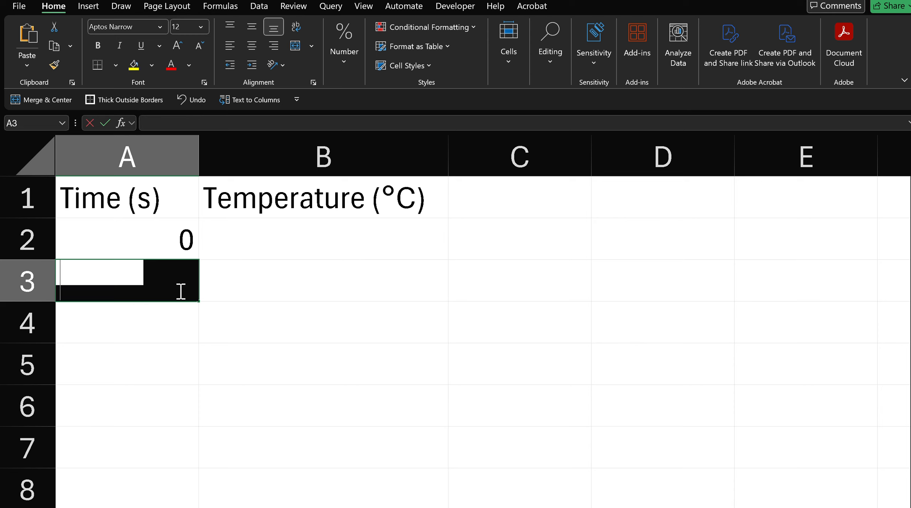
text(15)
key(Return)
Step: Extend the time series from A2:A3 down column A in steps of 15 up to 300 in A22
click(175, 247)
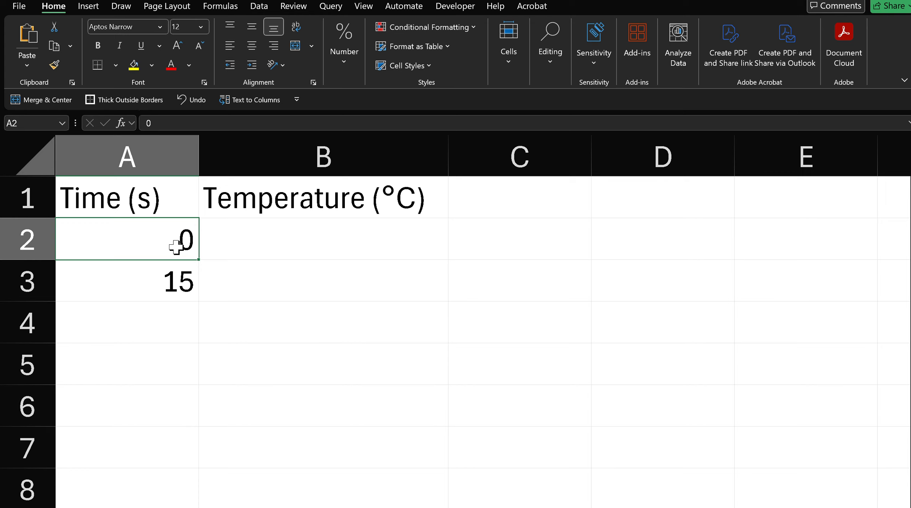
click(252, 263)
click(174, 240)
drag(171, 256, 152, 280)
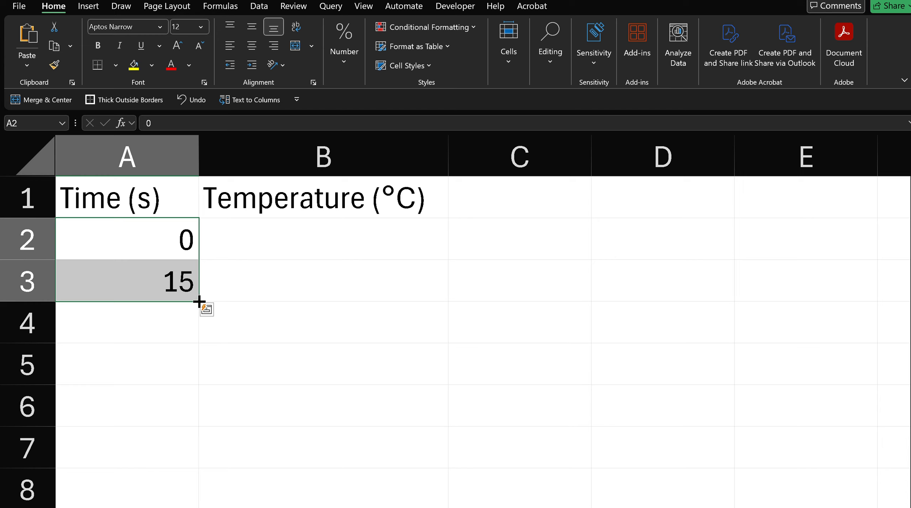
drag(200, 302, 186, 413)
click(157, 242)
scroll(157, 249, up, 5)
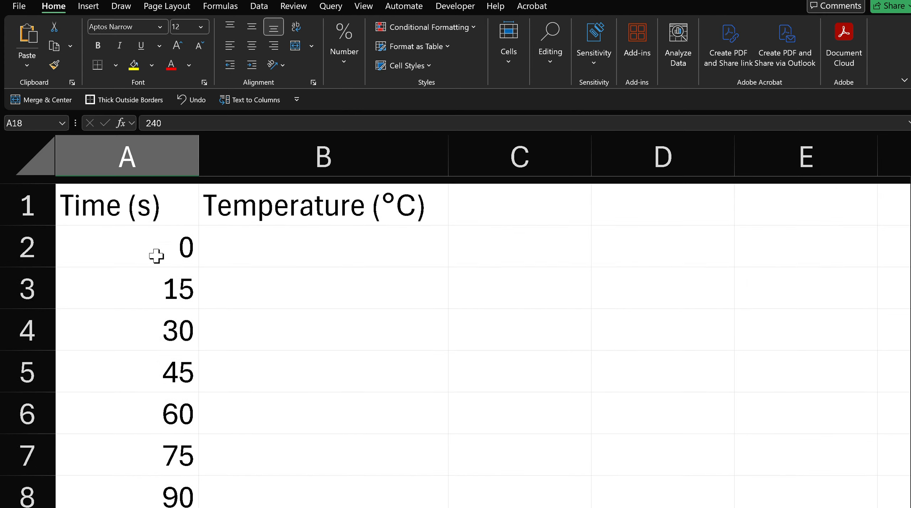
ctrl+scroll(156, 256, down, 3)
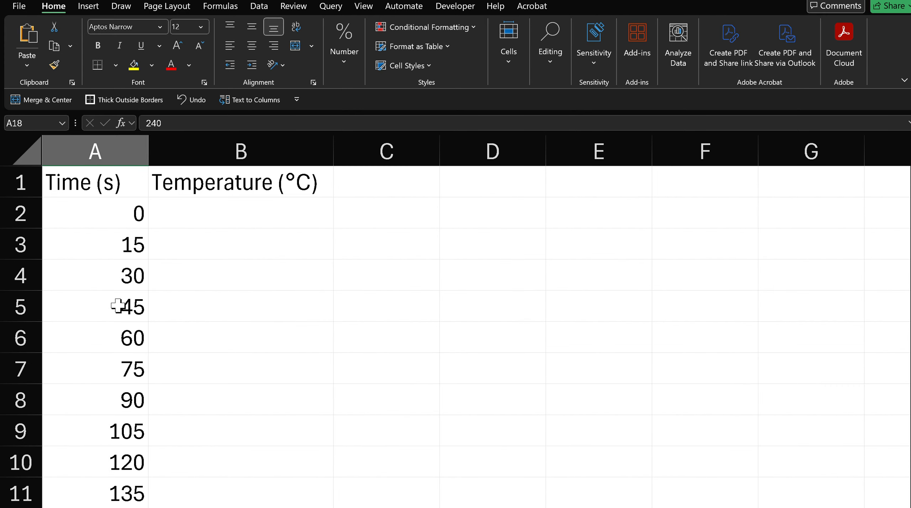
ctrl+scroll(117, 306, down, 2)
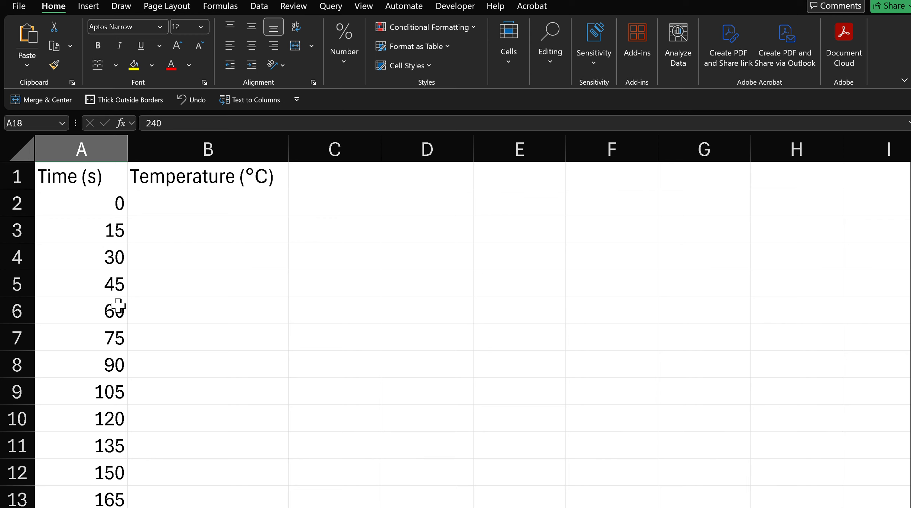
Step: Enter the temperature readings 21, 40, 59, 68 and 70 in cells B2 to B6
click(189, 219)
click(192, 198)
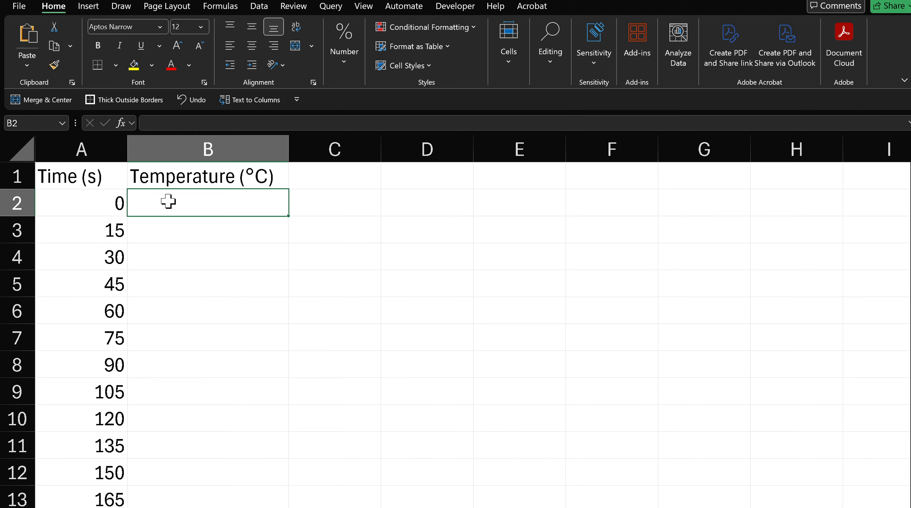
text(21)
key(Return)
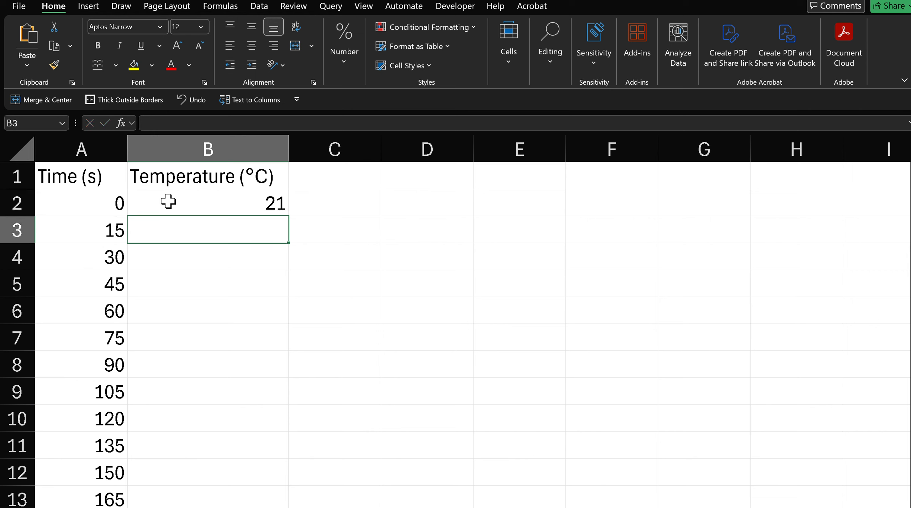
text(40)
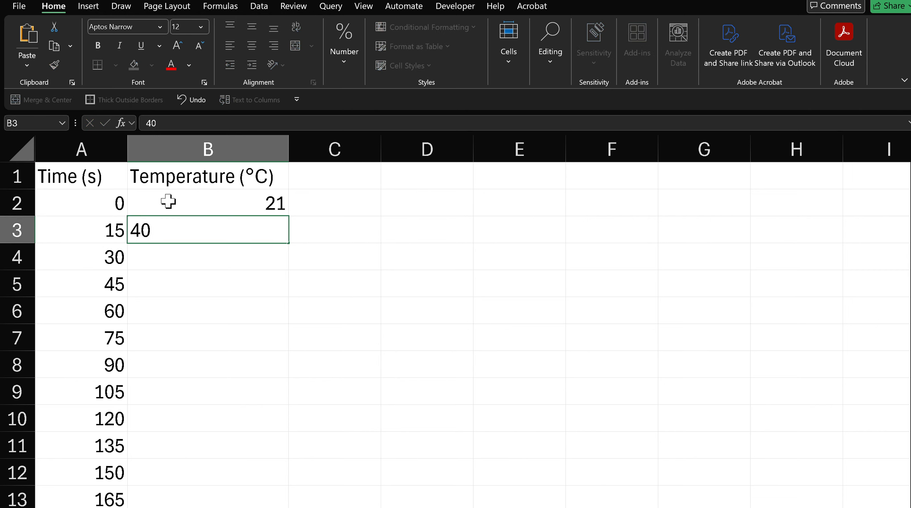
key(Return)
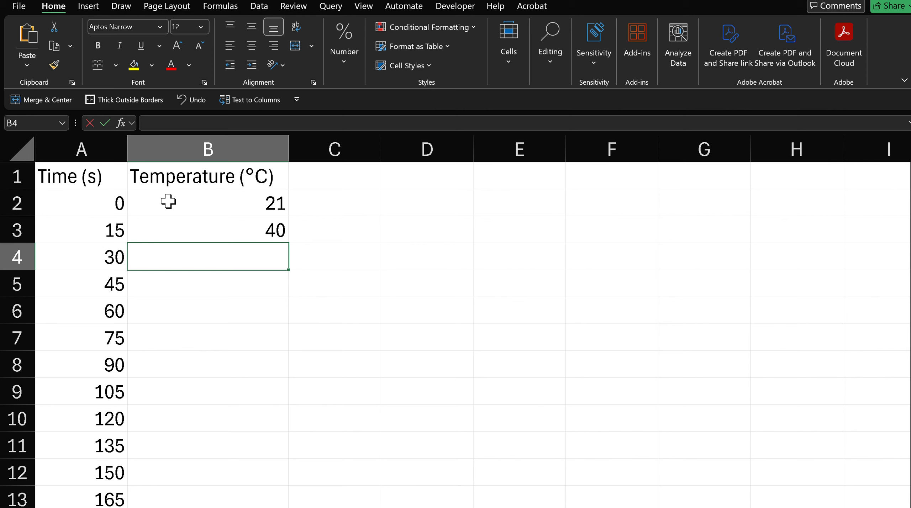
text(59)
key(Return)
text(68)
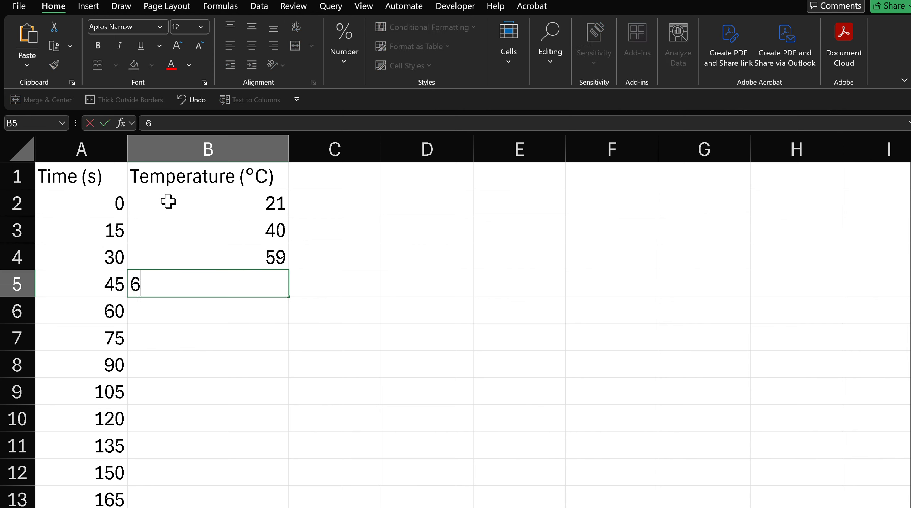
key(Return)
text(70)
key(Return)
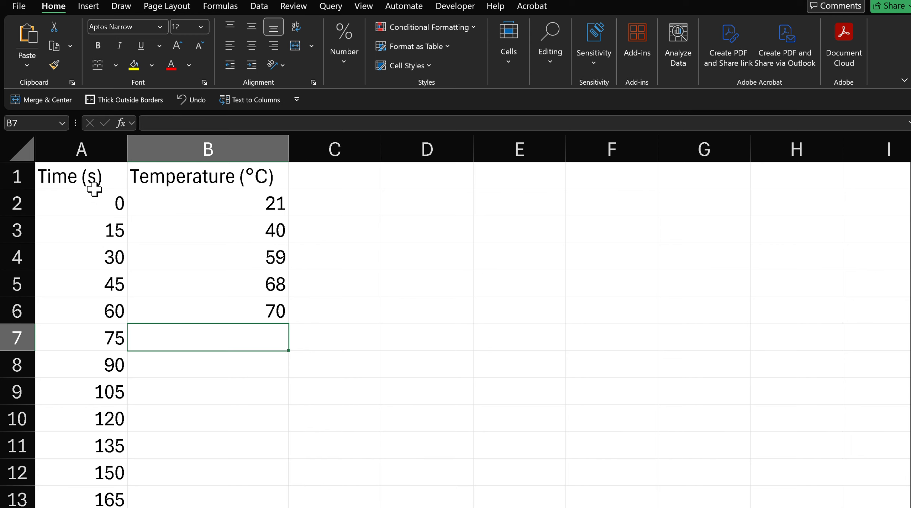
Step: Delete the surplus time values from A7 to A22, below the last row that has a temperature reading
click(99, 175)
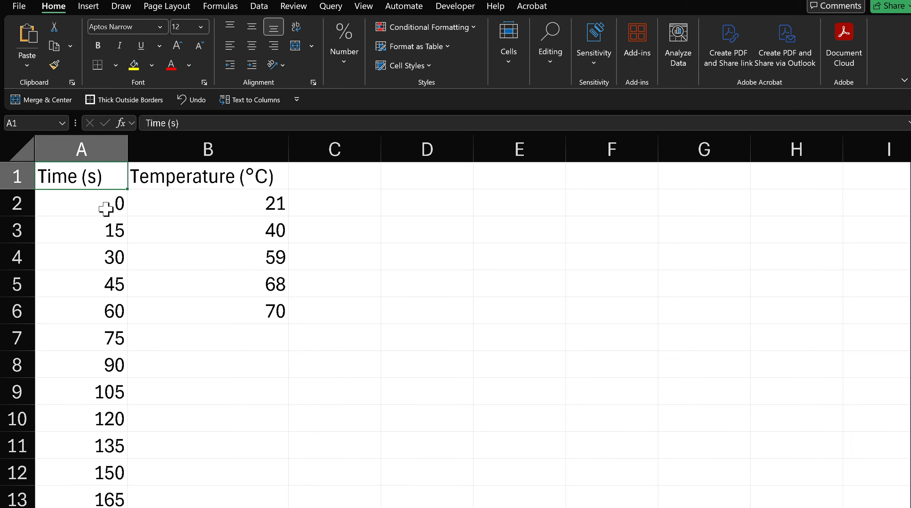
click(99, 340)
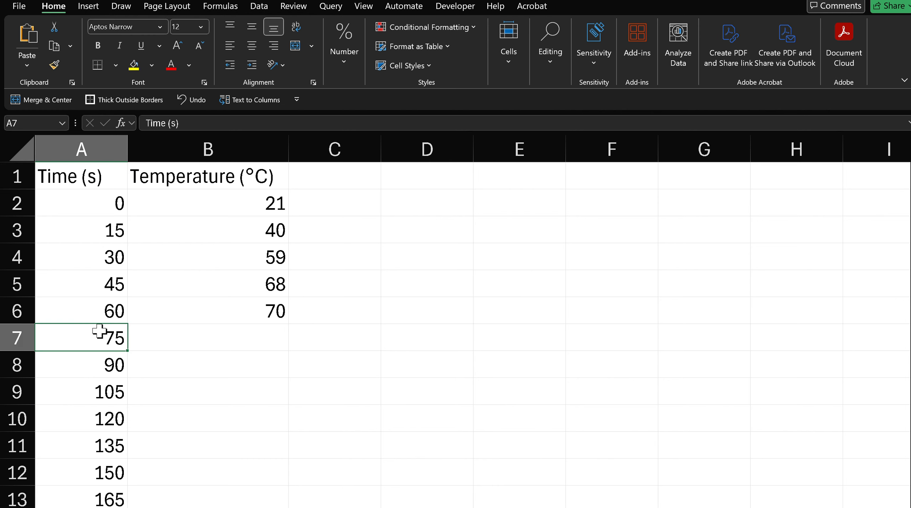
scroll(123, 438, down, 3)
scroll(122, 437, down, 2)
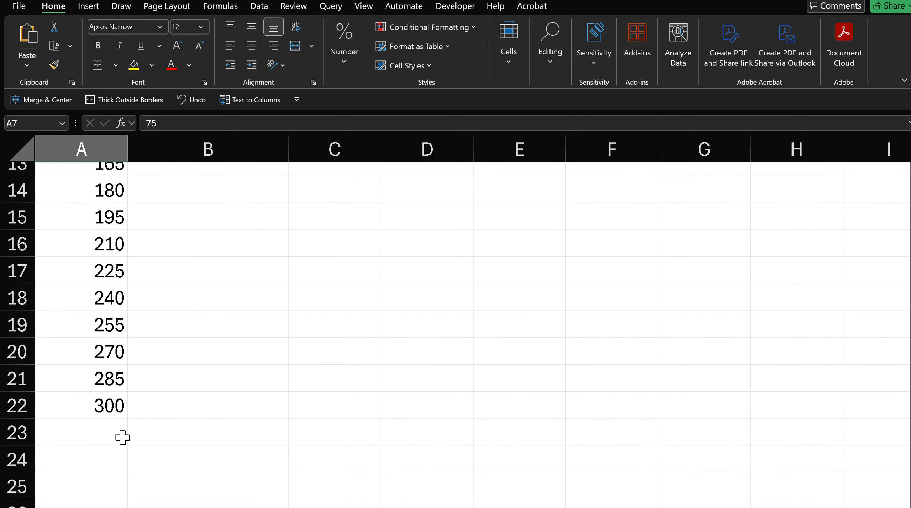
shift+click(116, 405)
key(Delete)
scroll(112, 356, up, 5)
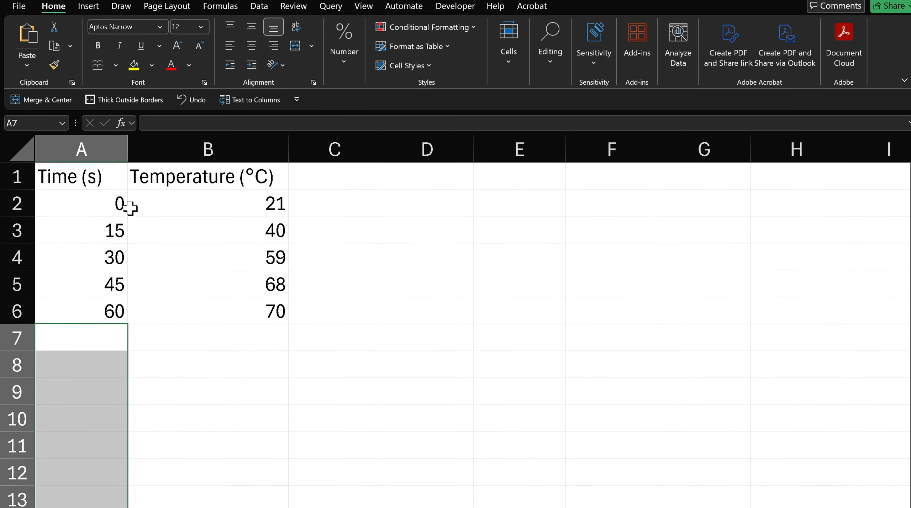
click(128, 203)
click(98, 195)
click(94, 170)
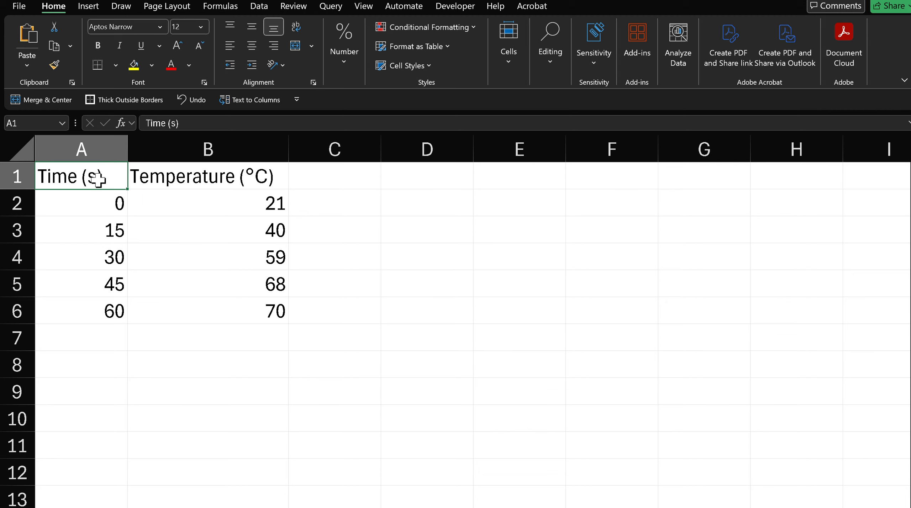
click(105, 203)
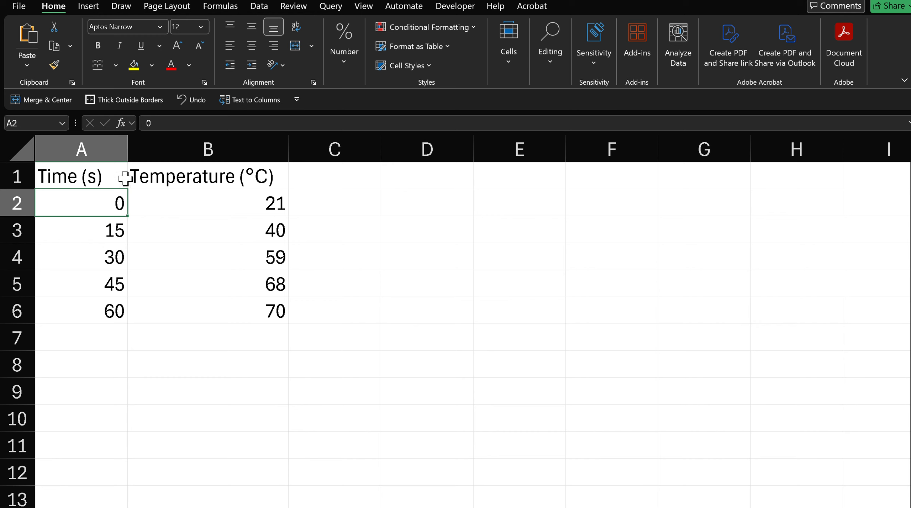
Step: Insert a markers-only scatter chart from the time and temperature data in A1:B6
drag(123, 179, 272, 318)
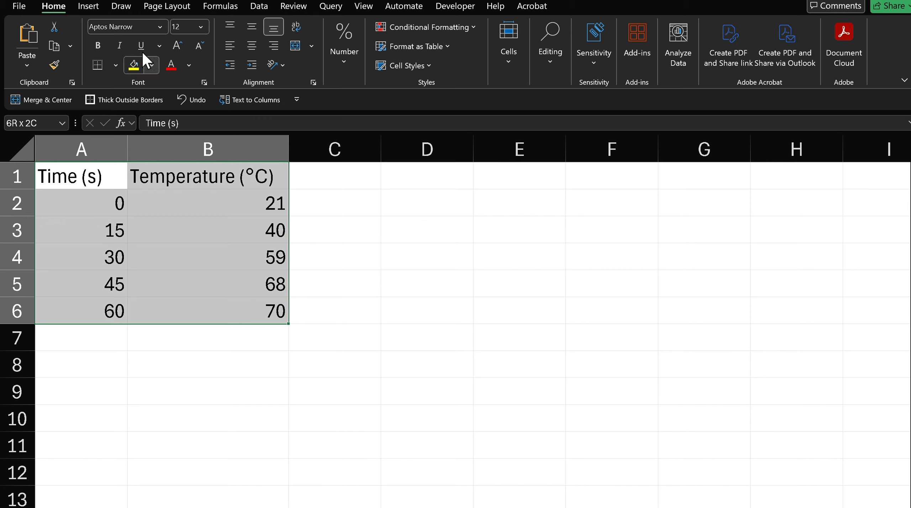
click(88, 6)
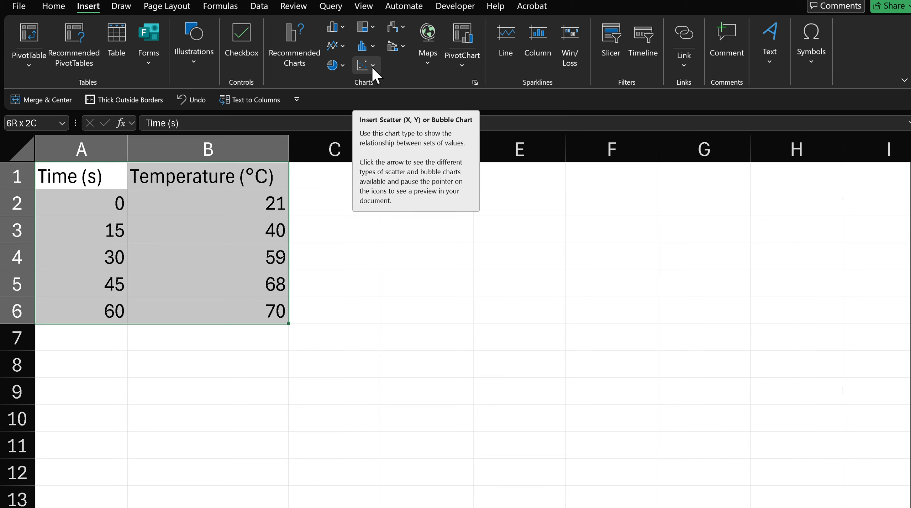
scroll(372, 67, down, 1)
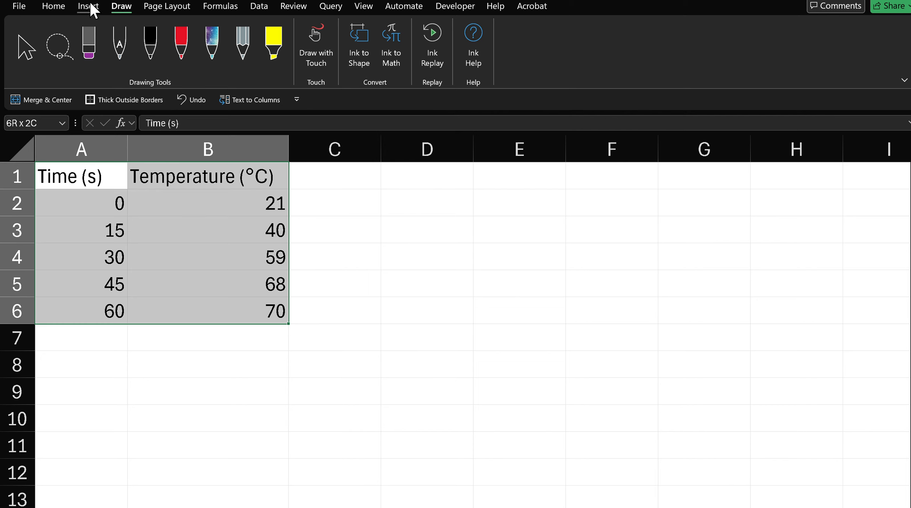
click(88, 6)
click(367, 67)
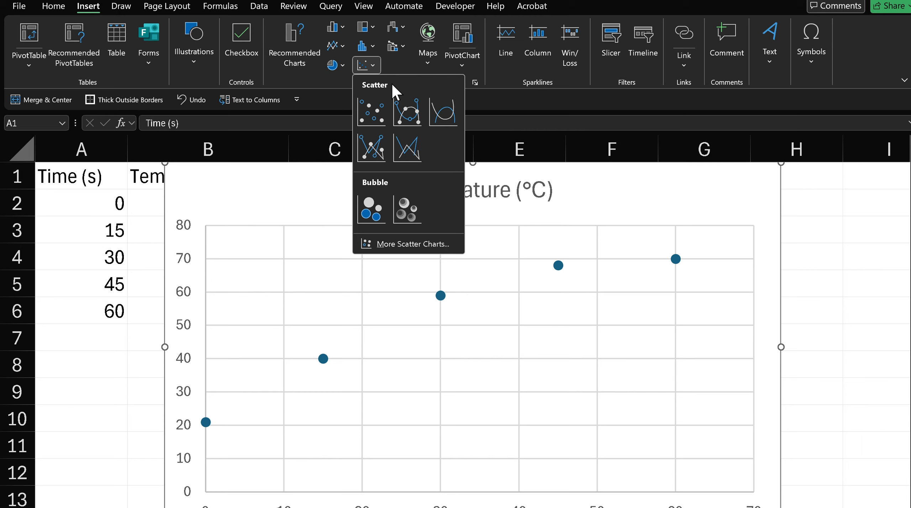
click(374, 122)
scroll(448, 304, down, 1)
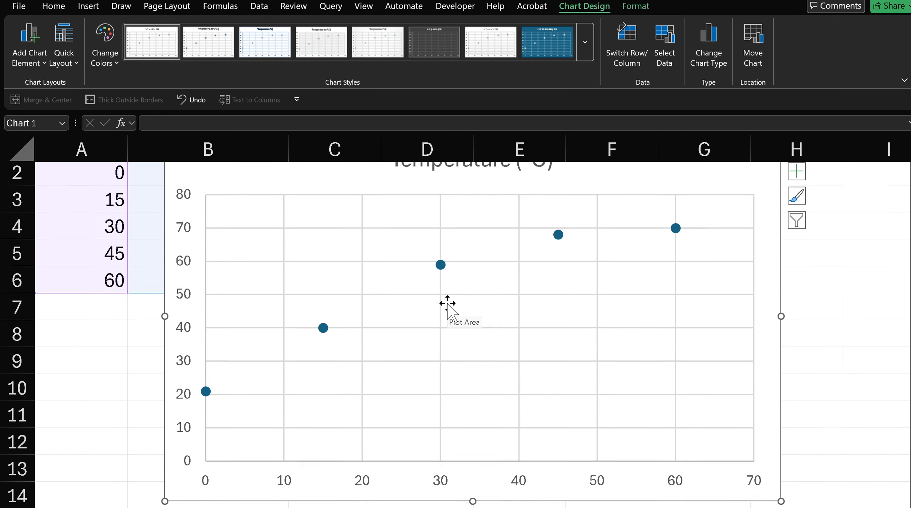
scroll(448, 305, down, 2)
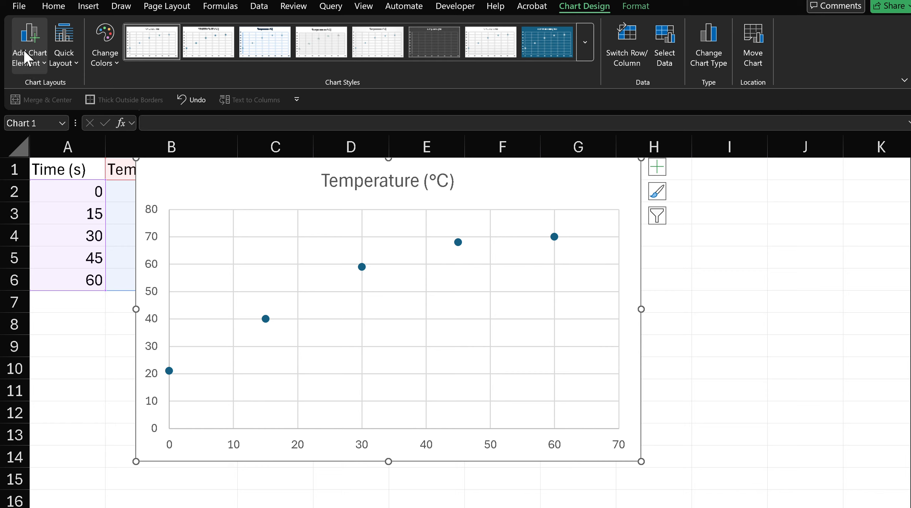
Step: Add axis titles to both axes of the scatter chart
click(654, 170)
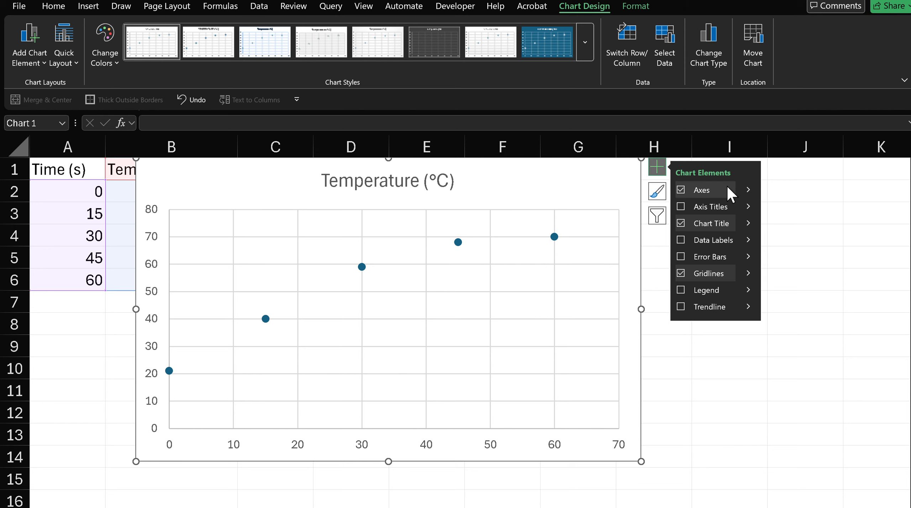
click(734, 209)
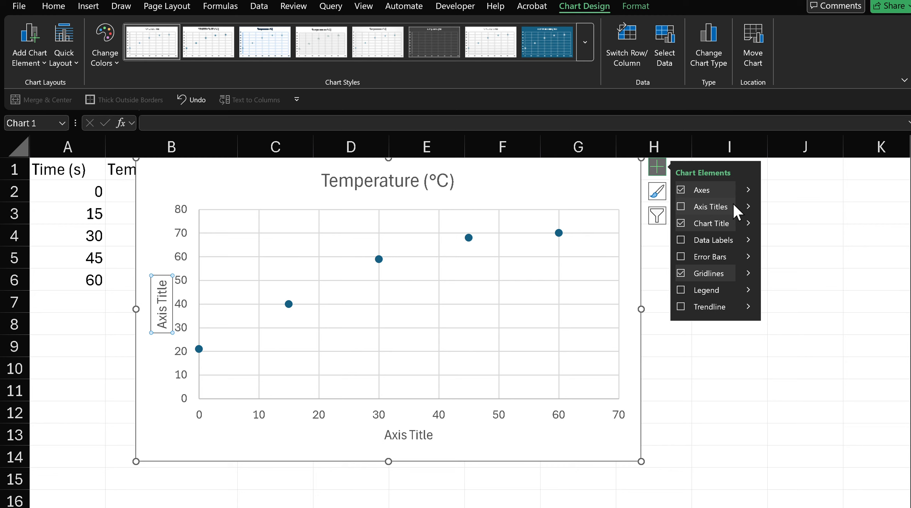
click(747, 206)
click(681, 207)
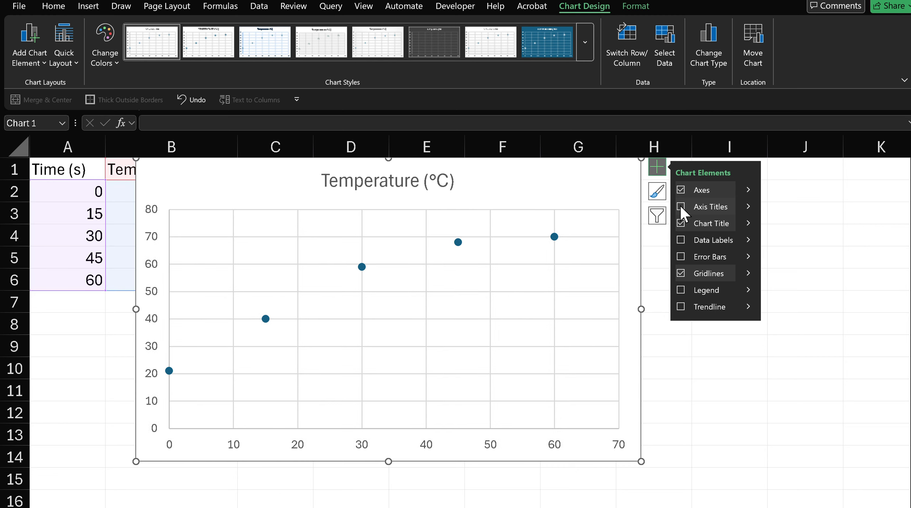
click(681, 207)
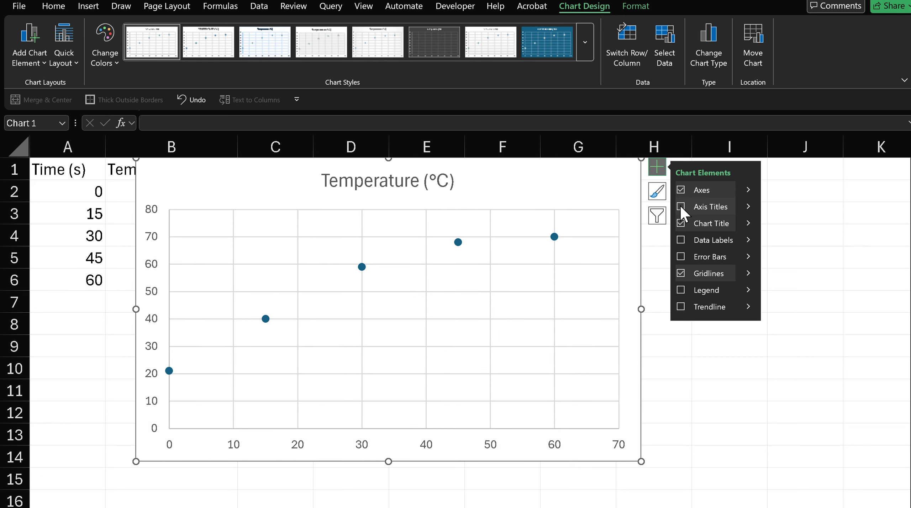
click(748, 206)
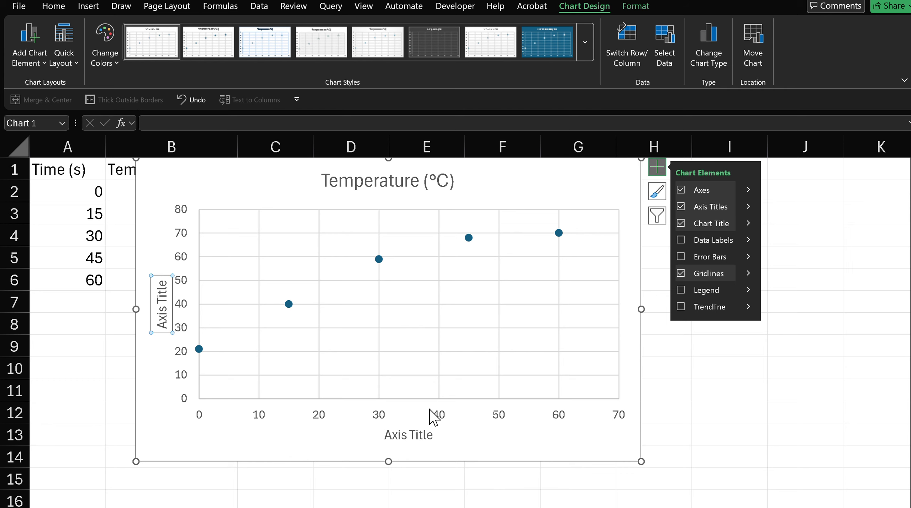
Step: Replace the horizontal axis title's placeholder text with "time (s)"
click(400, 439)
double_click(399, 439)
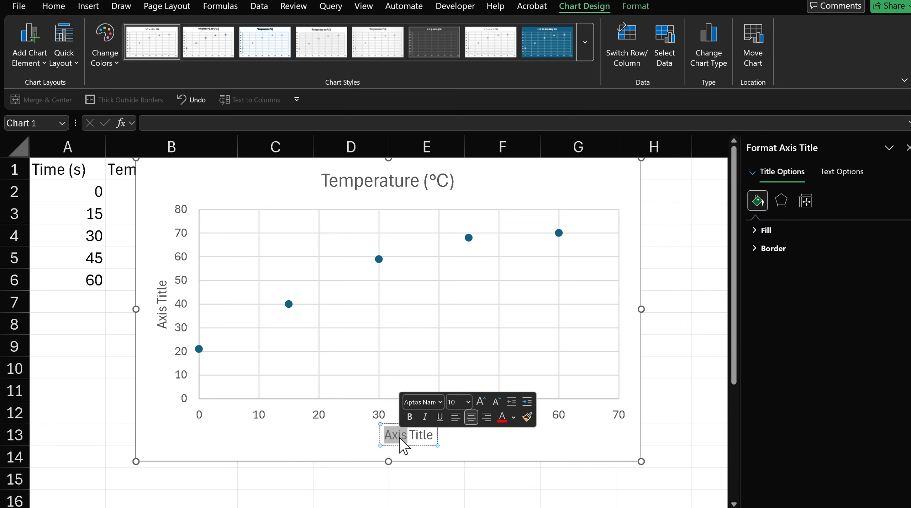
key(ctrl+a)
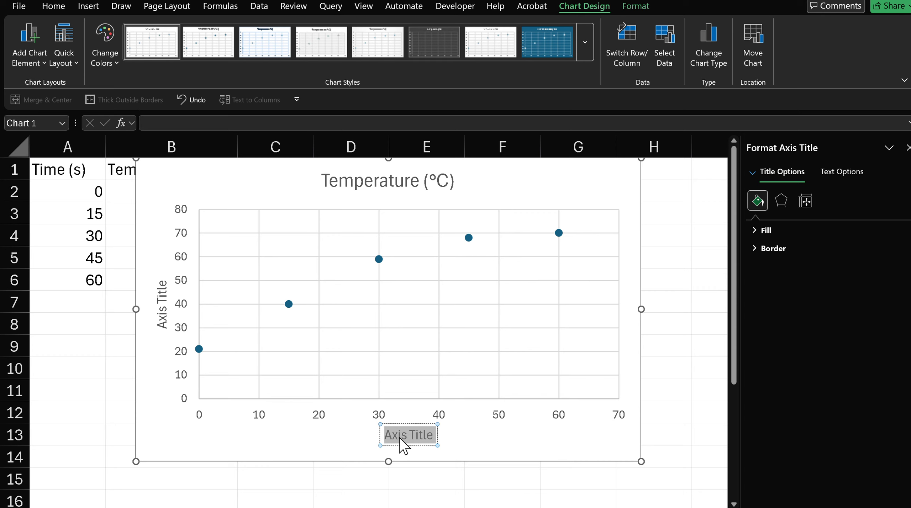
text(time)
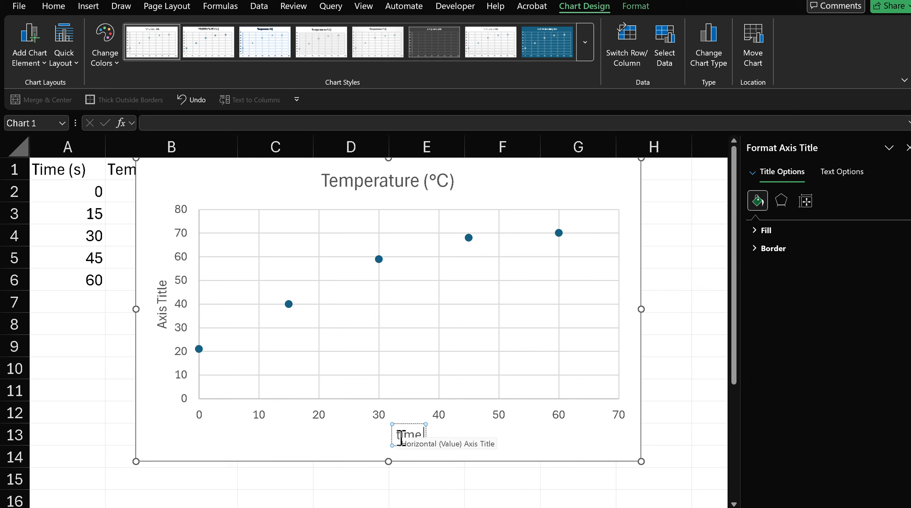
text( (s))
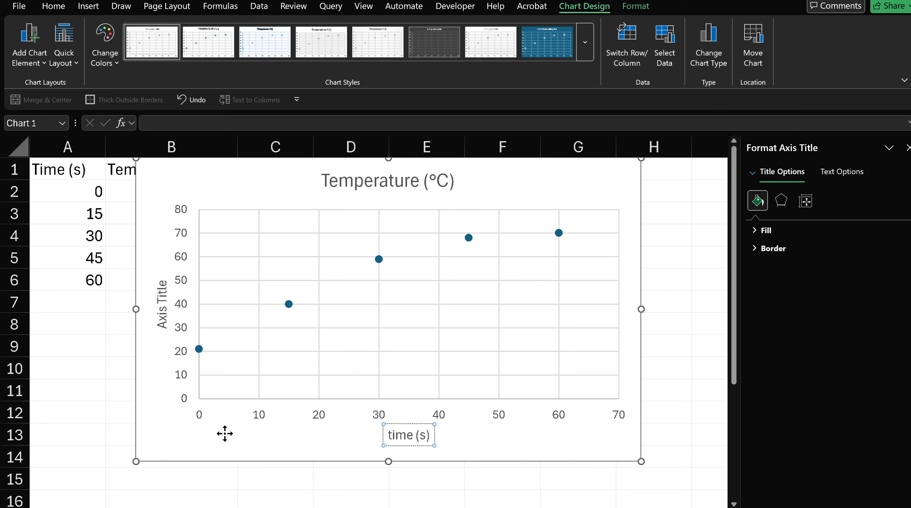
click(225, 434)
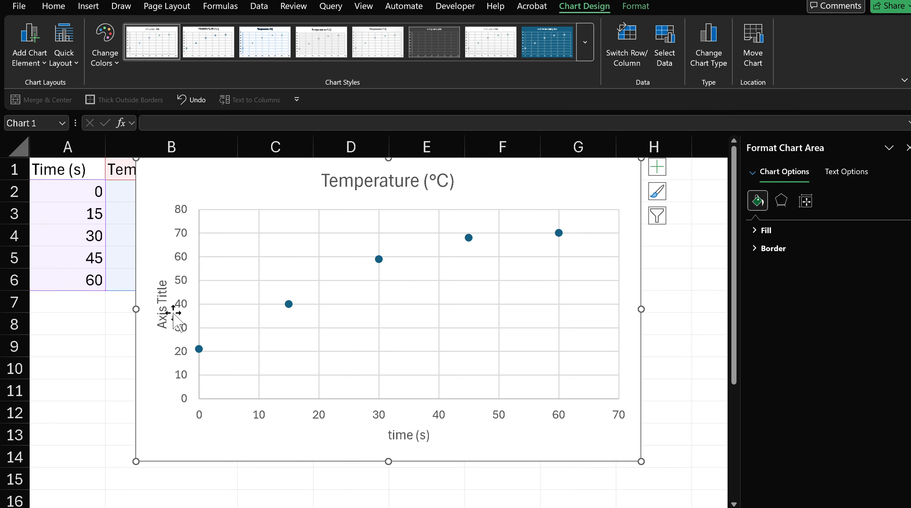
Step: Replace the vertical axis title's placeholder text with "temperature (", leaving the unit open
click(159, 306)
double_click(159, 307)
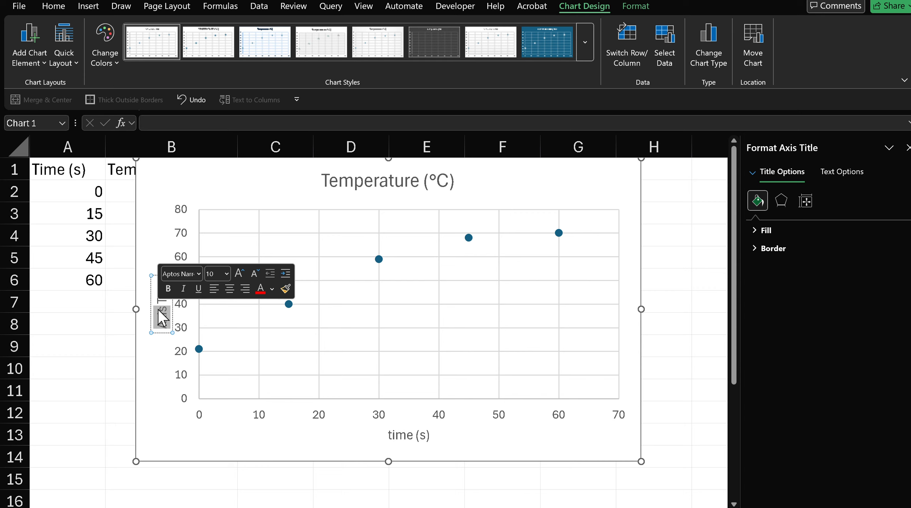
key(ctrl+a)
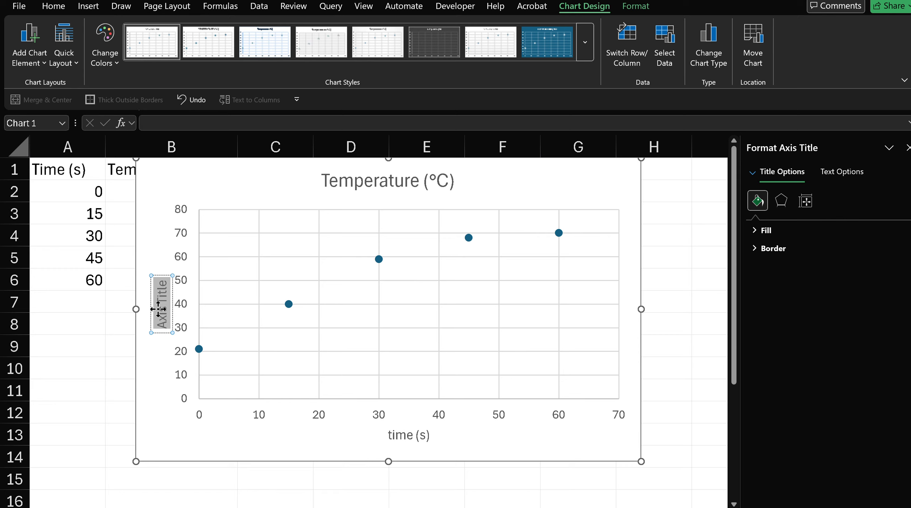
text(temperature ()
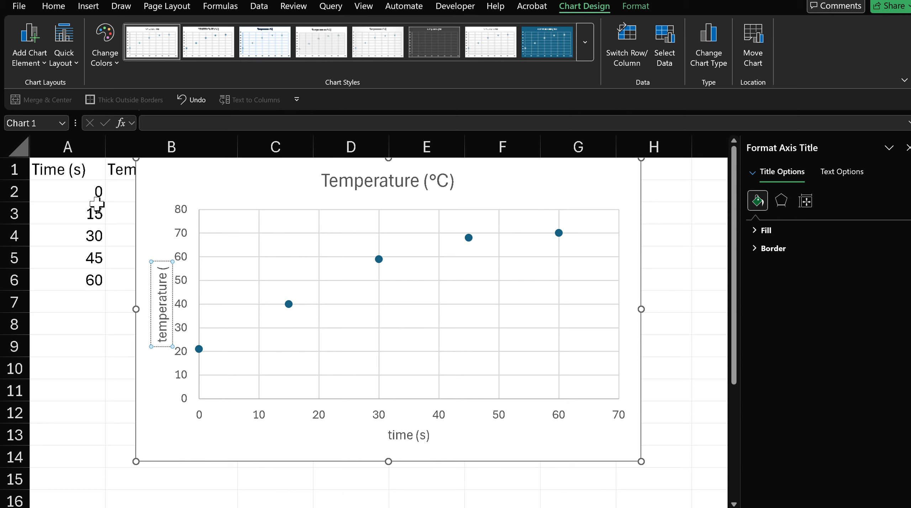
Step: Copy the degree symbol from the heading in B1 and complete the vertical axis title as "temperature (°C)"
click(96, 206)
click(123, 173)
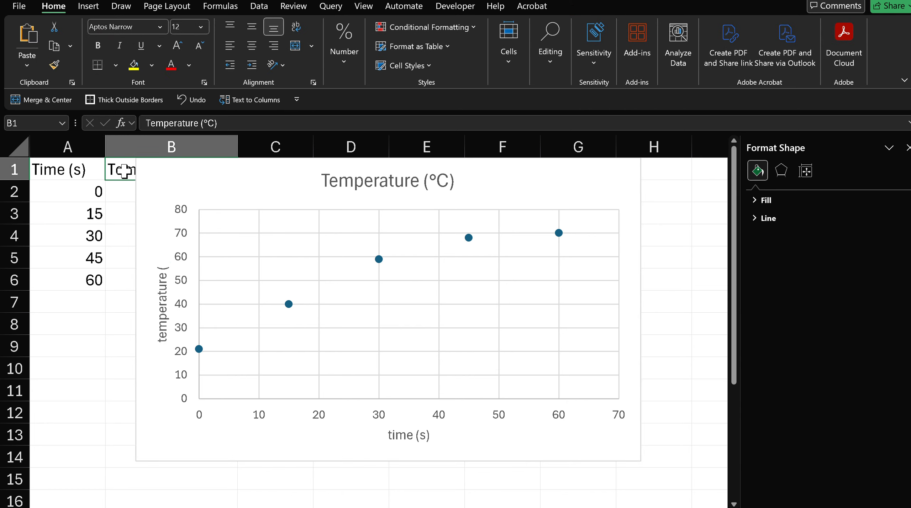
click(204, 123)
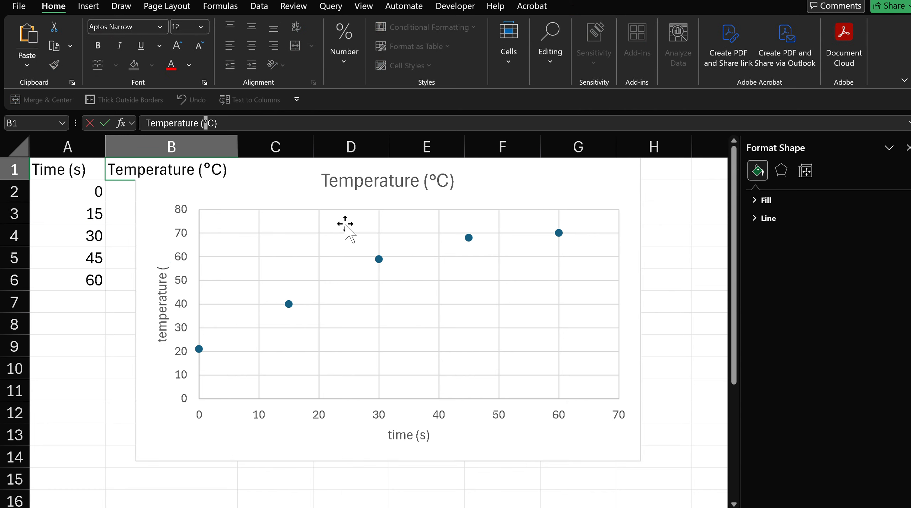
click(234, 211)
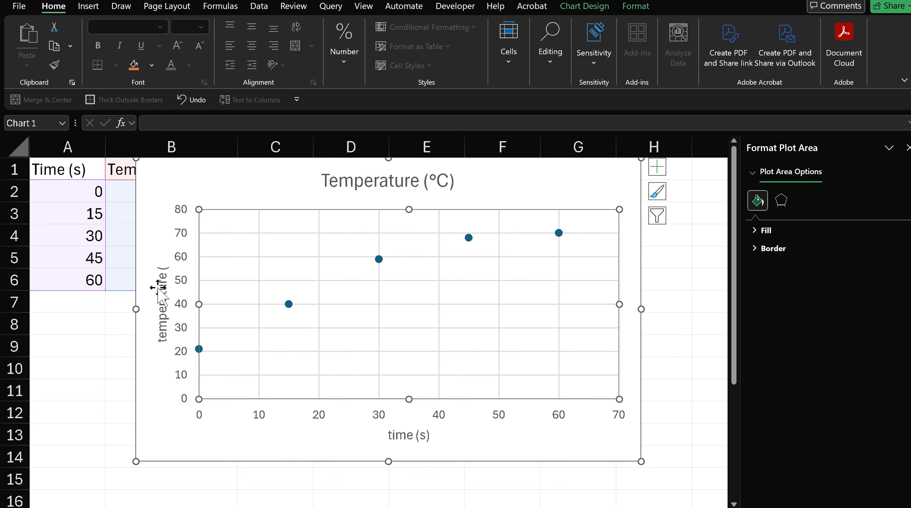
double_click(161, 269)
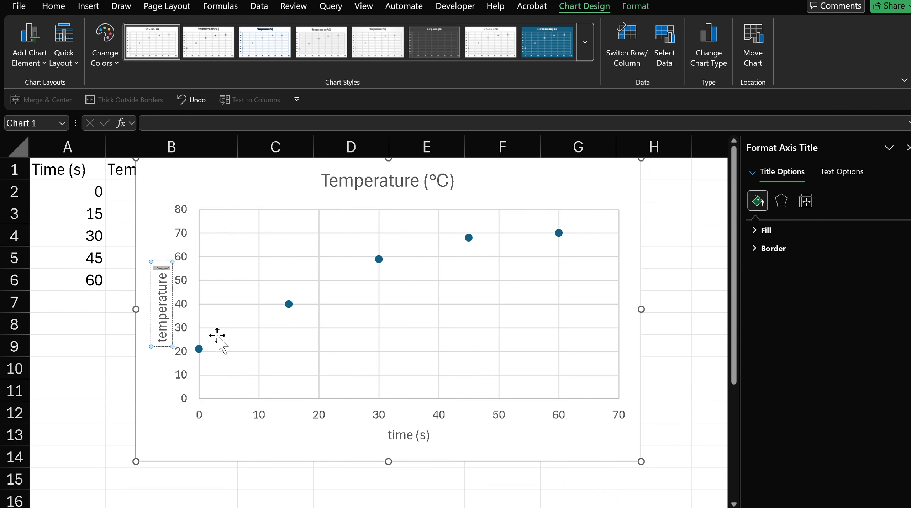
key(Right)
text(°)
text(C))
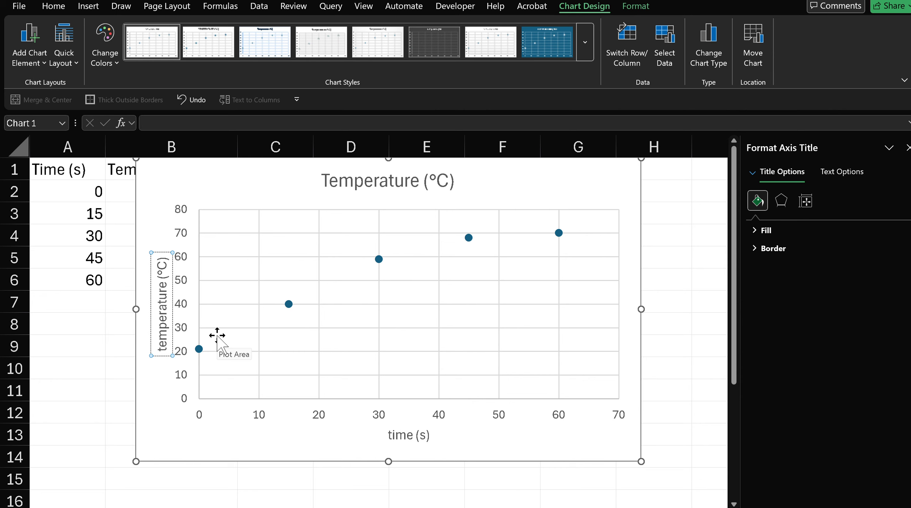
click(86, 369)
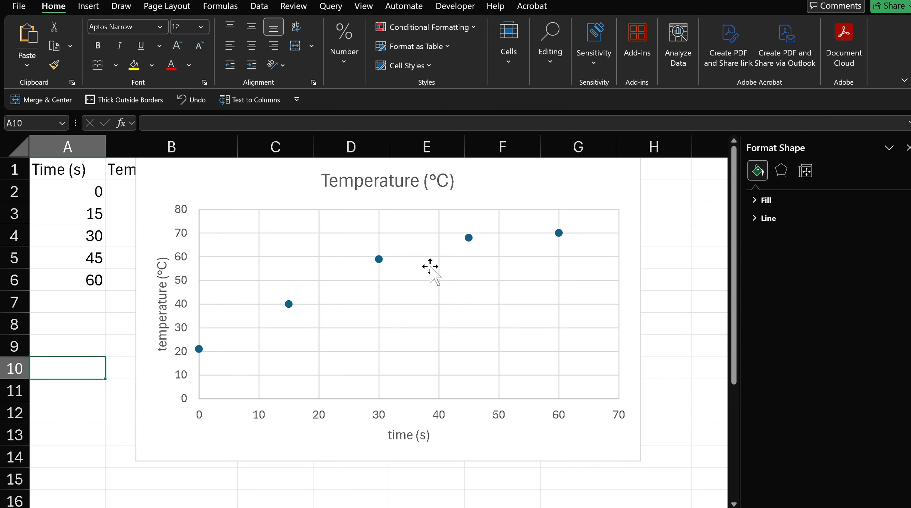
Step: Replace the chart title with "Temperature changes with different concentrations of HCl"
click(408, 184)
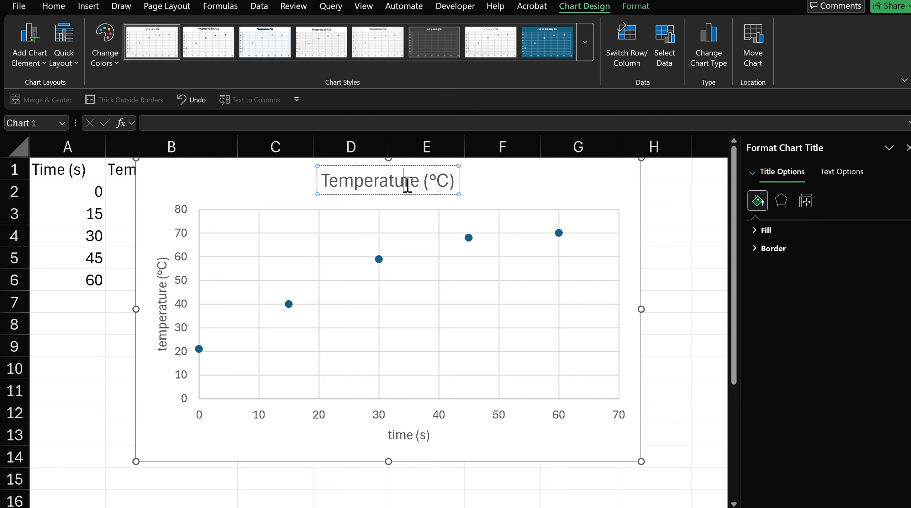
triple_click(408, 185)
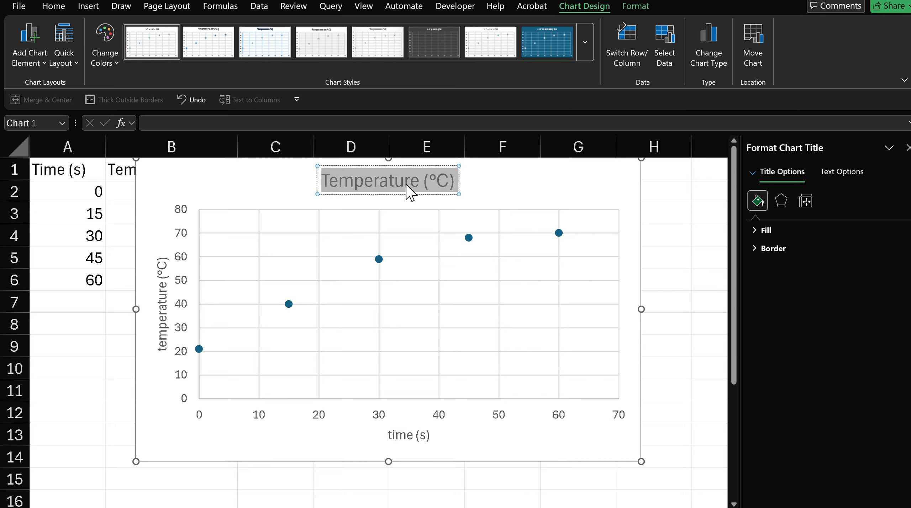
text(Temperatu)
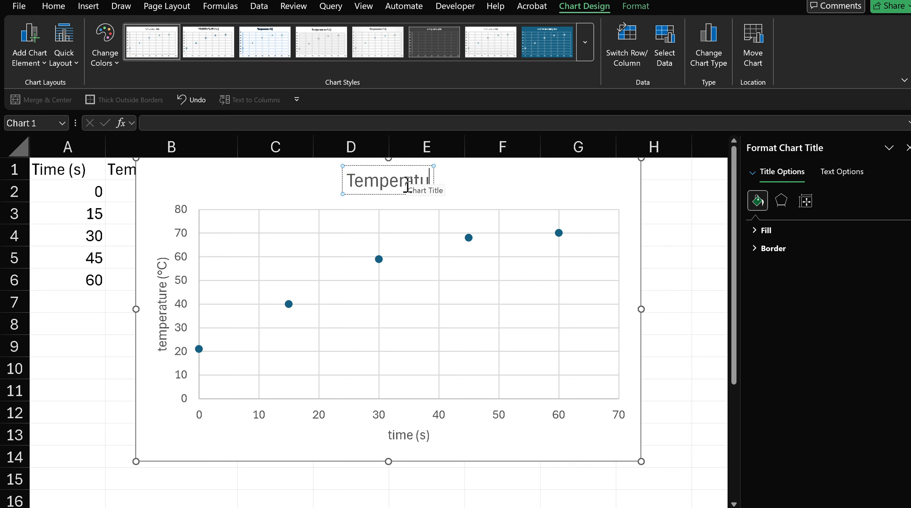
text(re change)
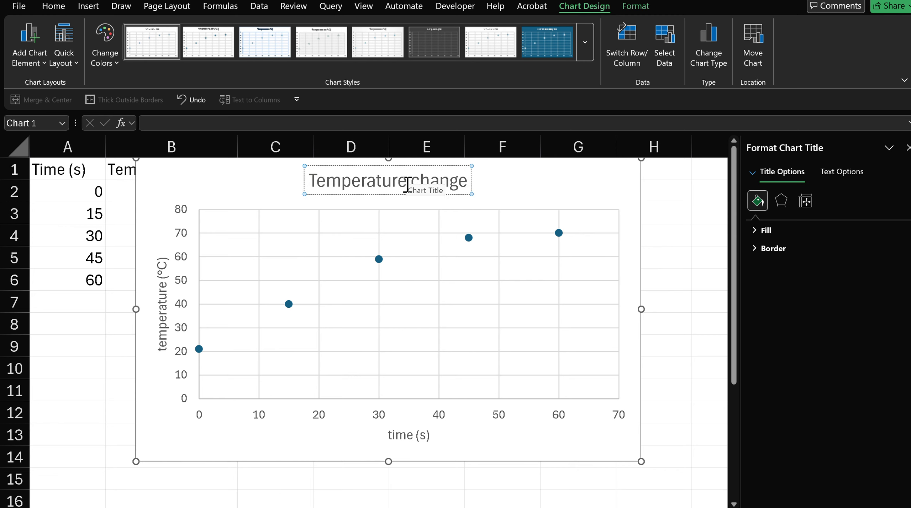
text(s)
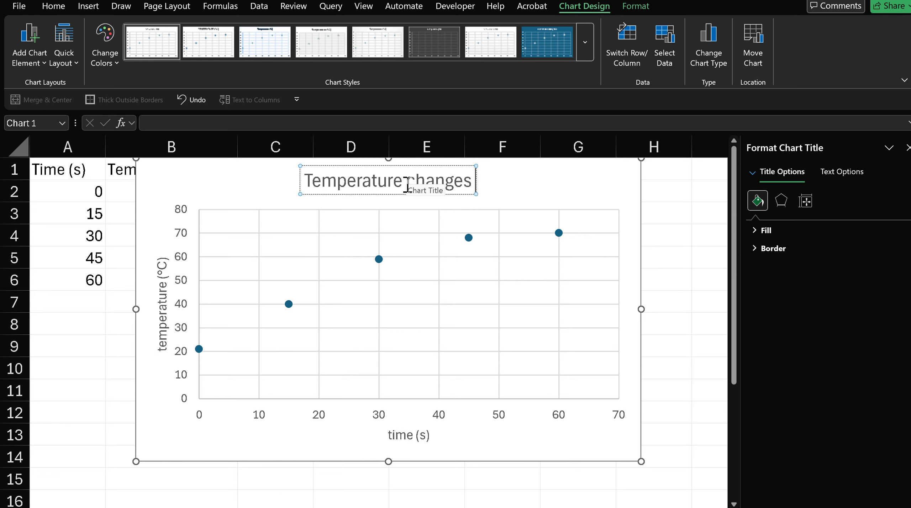
text(with diff)
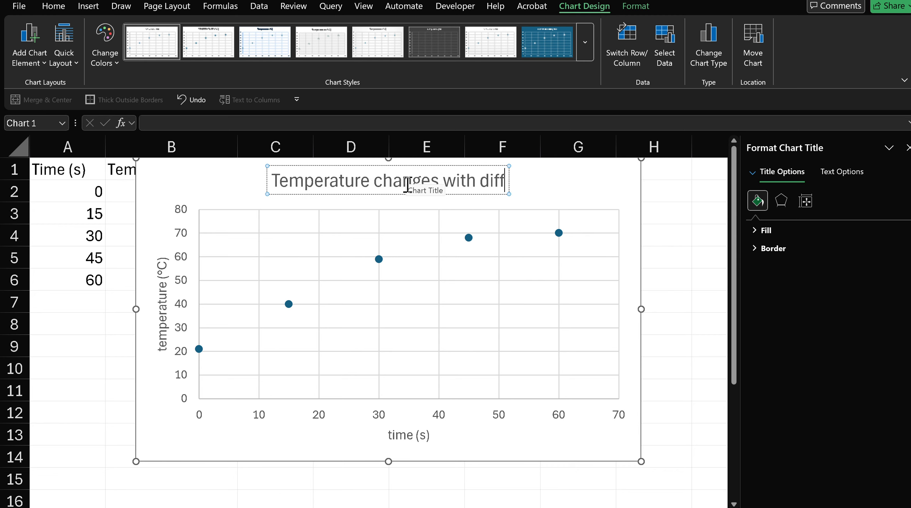
text(erent con)
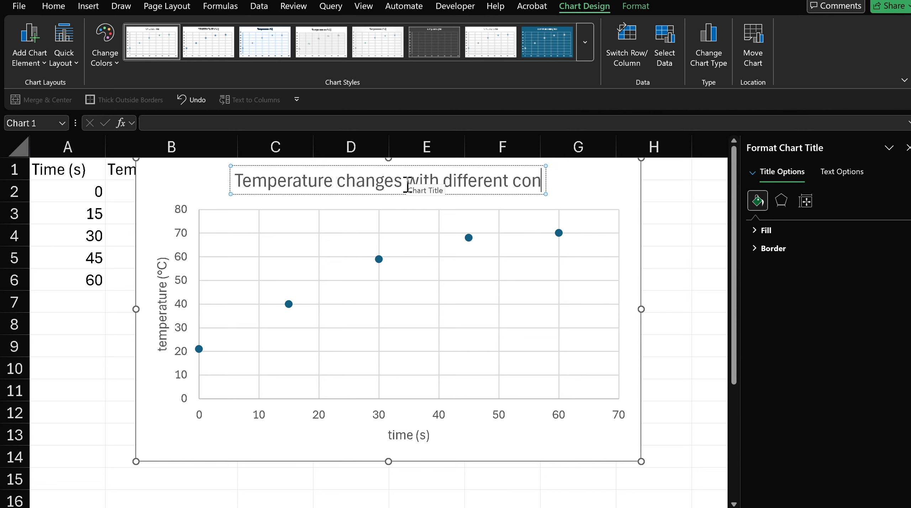
text(centrations)
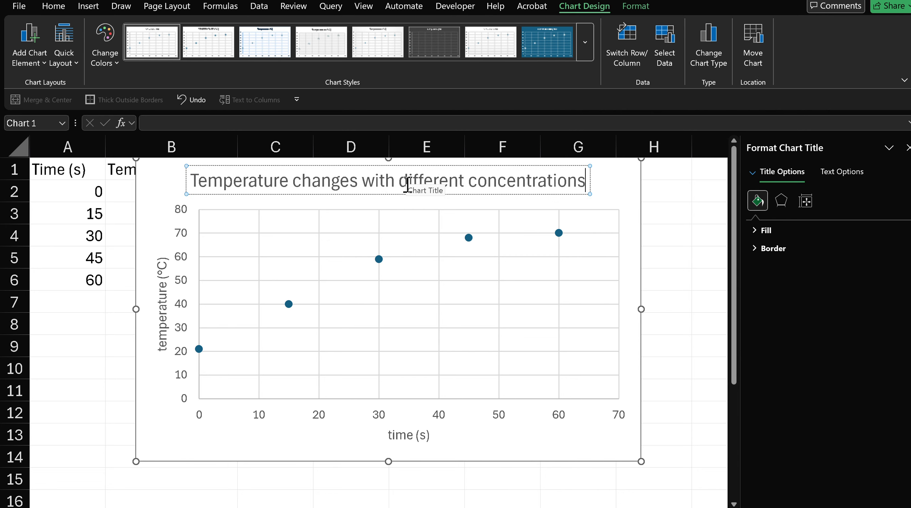
text( of HCl)
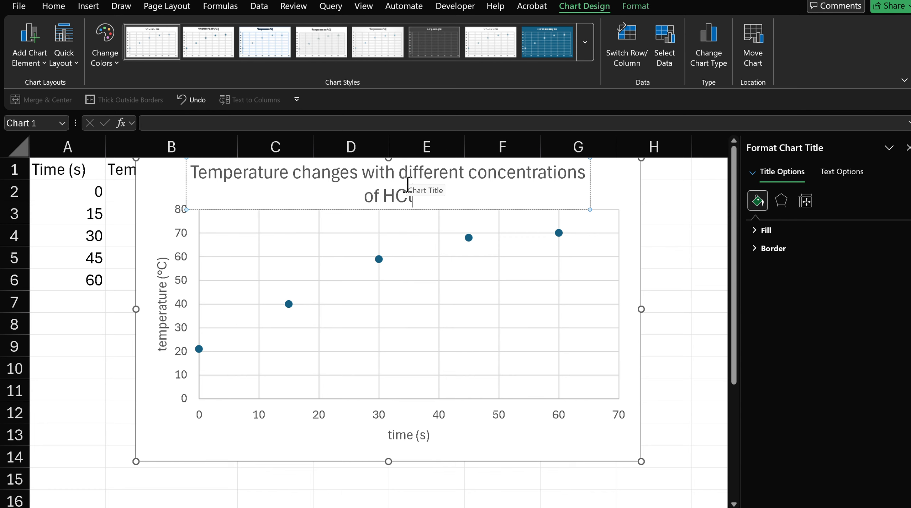
click(636, 183)
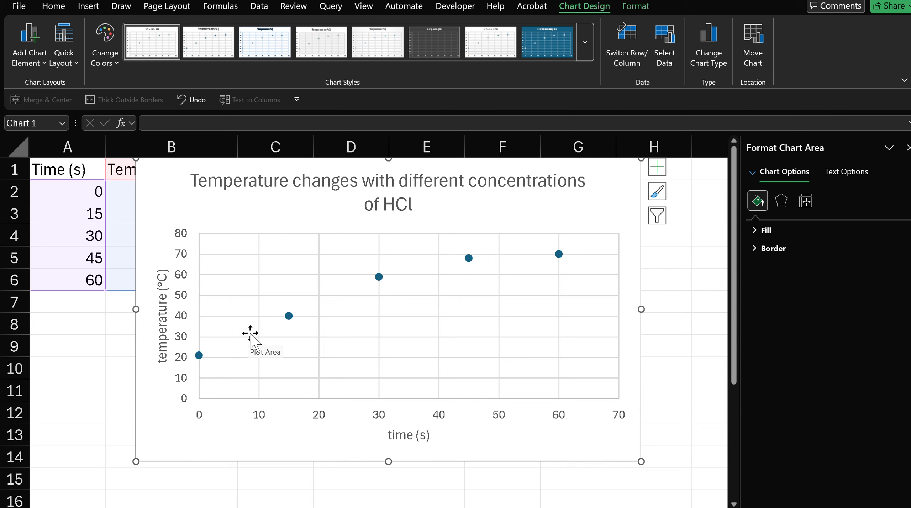
click(289, 316)
click(159, 406)
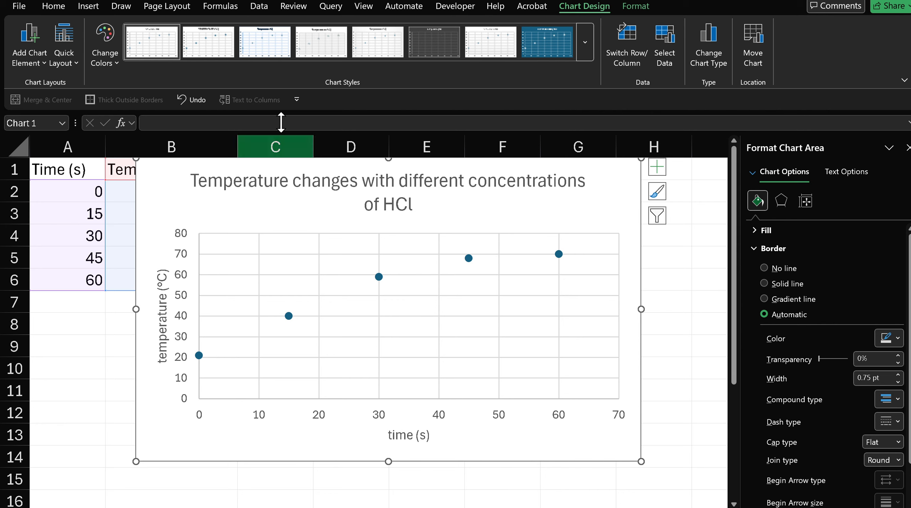